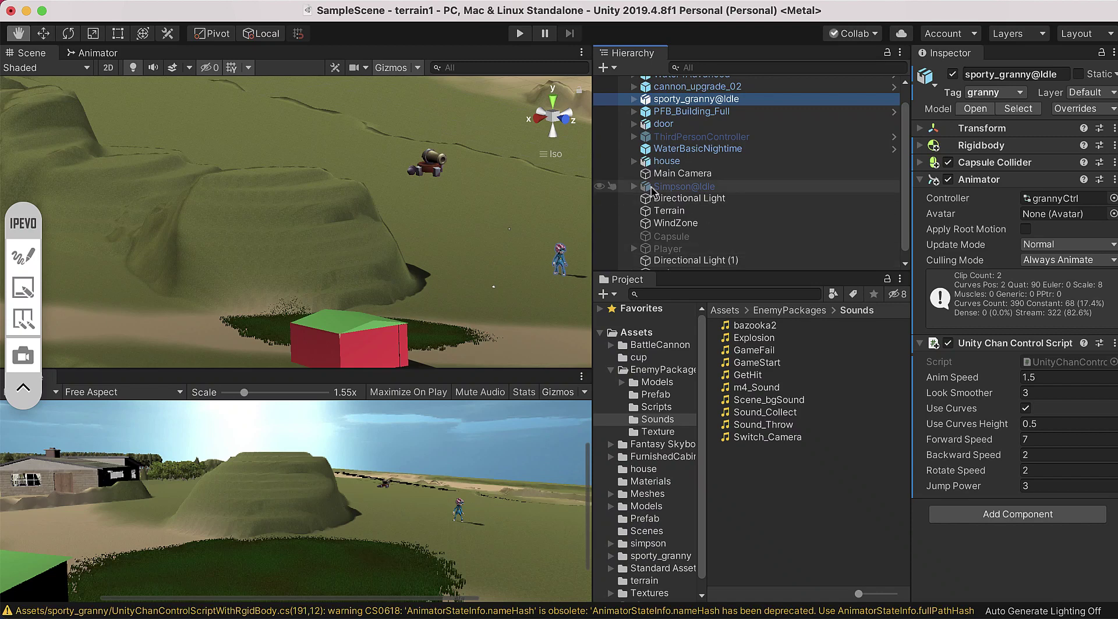
# Step: Widen the Scene view, enlarge the Project panel and select cannon_upgrade_02 in the Hierarchy
pyautogui.moveTo(592, 174); pyautogui.dragTo(636, 174)
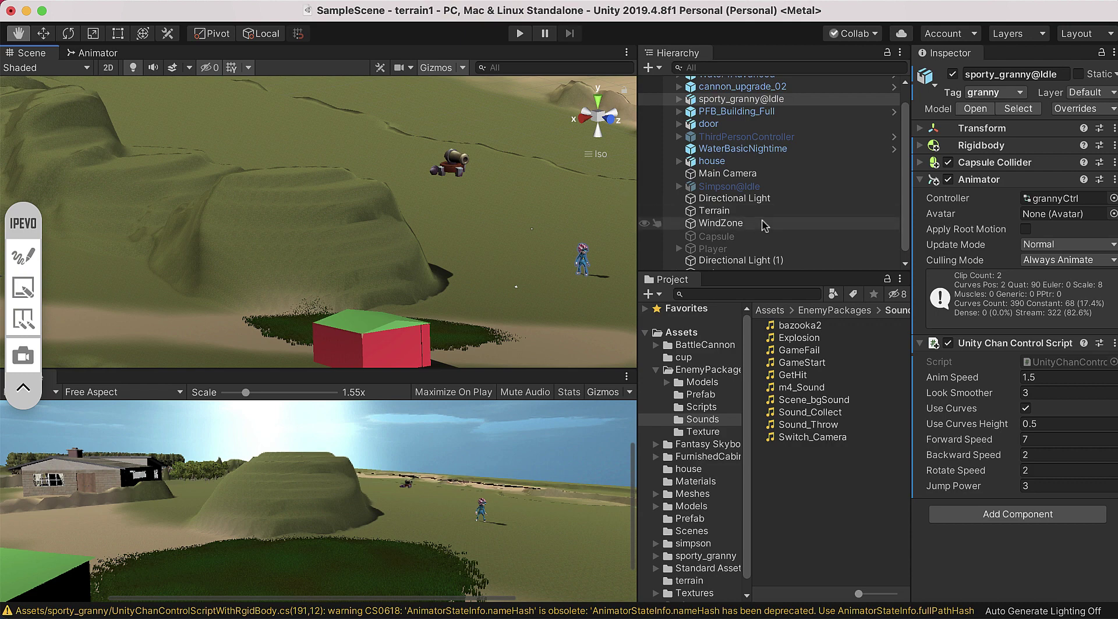
pyautogui.moveTo(778, 268); pyautogui.dragTo(778, 254)
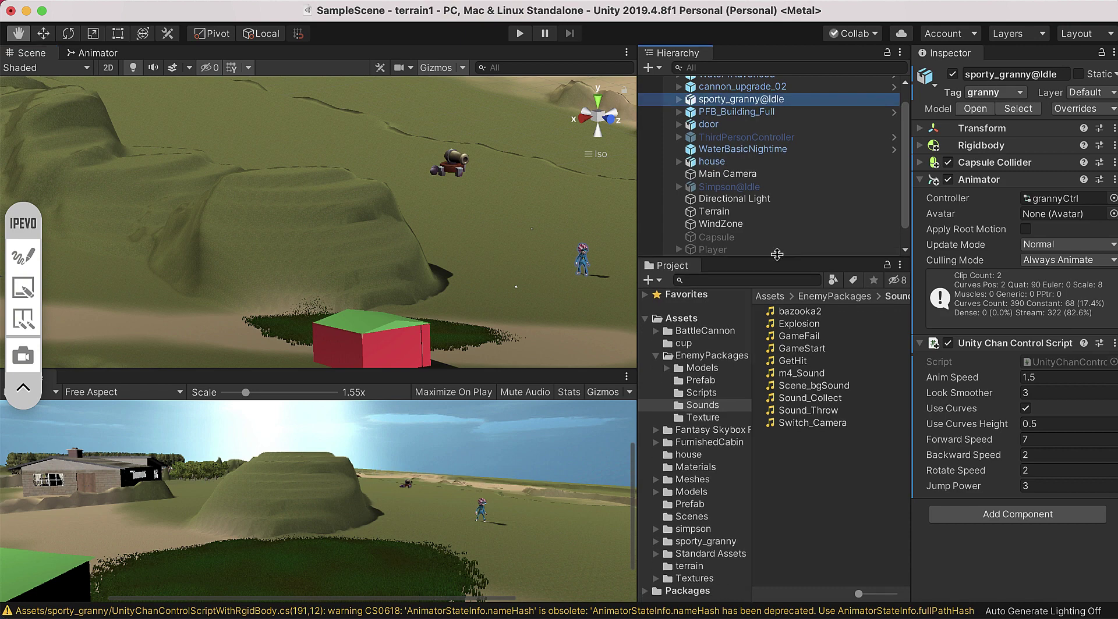
pyautogui.scroll(2, 777, 150)
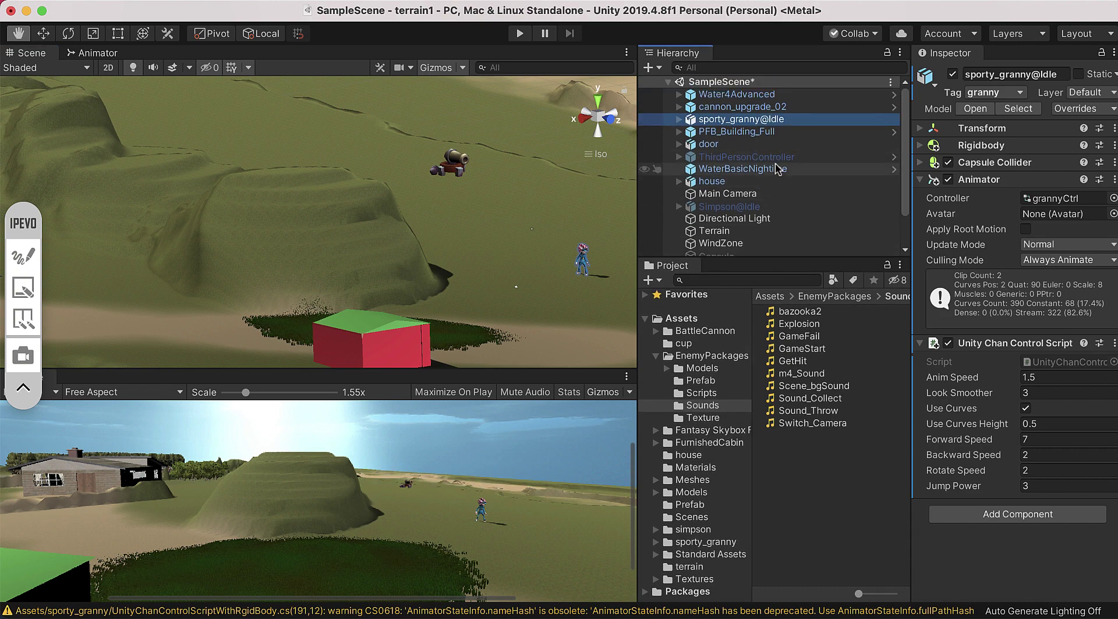
pyautogui.click(759, 107)
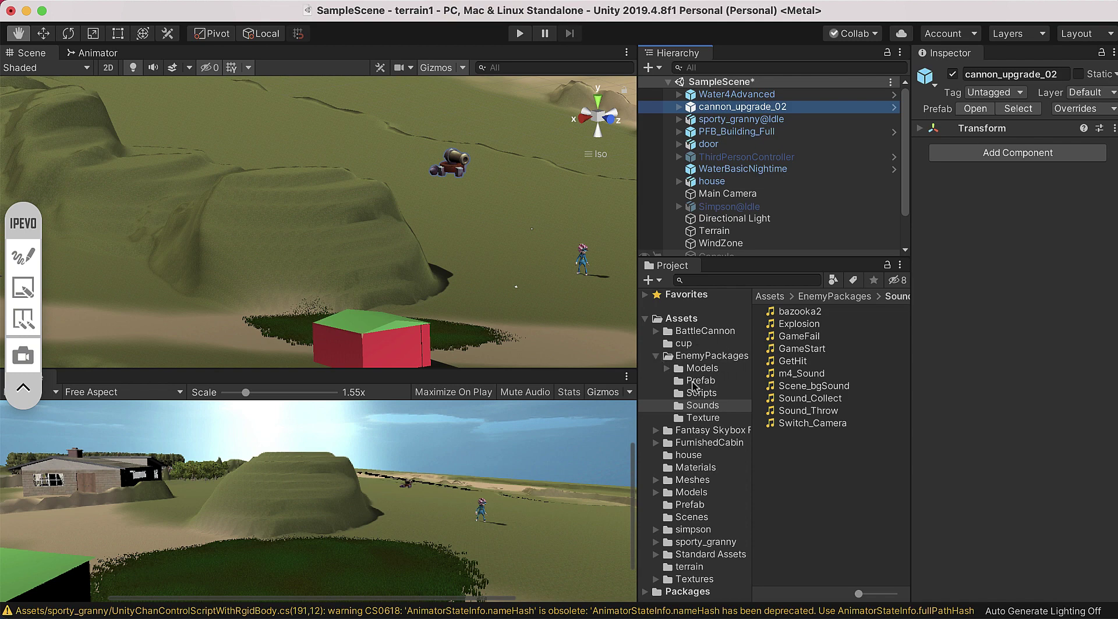
# Step: Add the Auto_Fire script from the Scripts folder to cannon_upgrade_02 in the Inspector
pyautogui.click(685, 394)
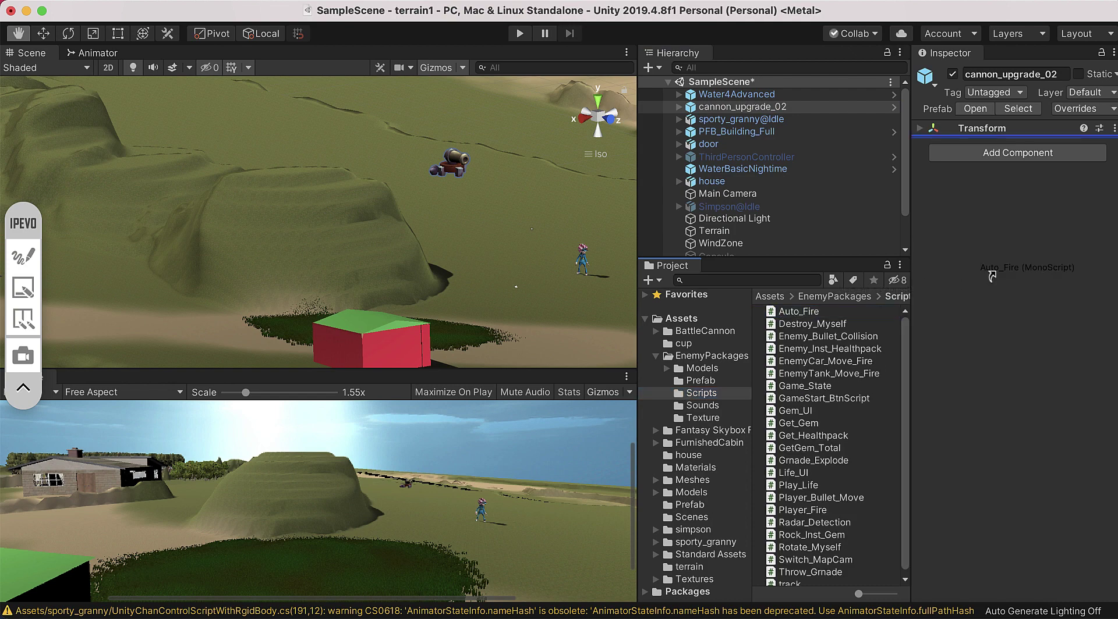
pyautogui.moveTo(782, 315); pyautogui.dragTo(961, 279)
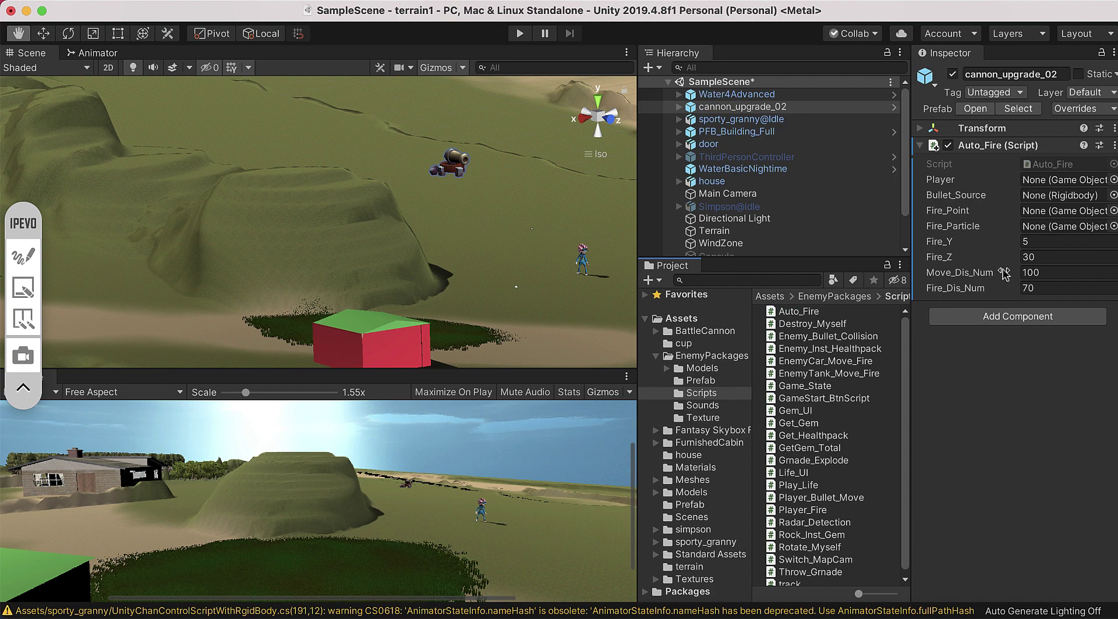
pyautogui.click(26, 255)
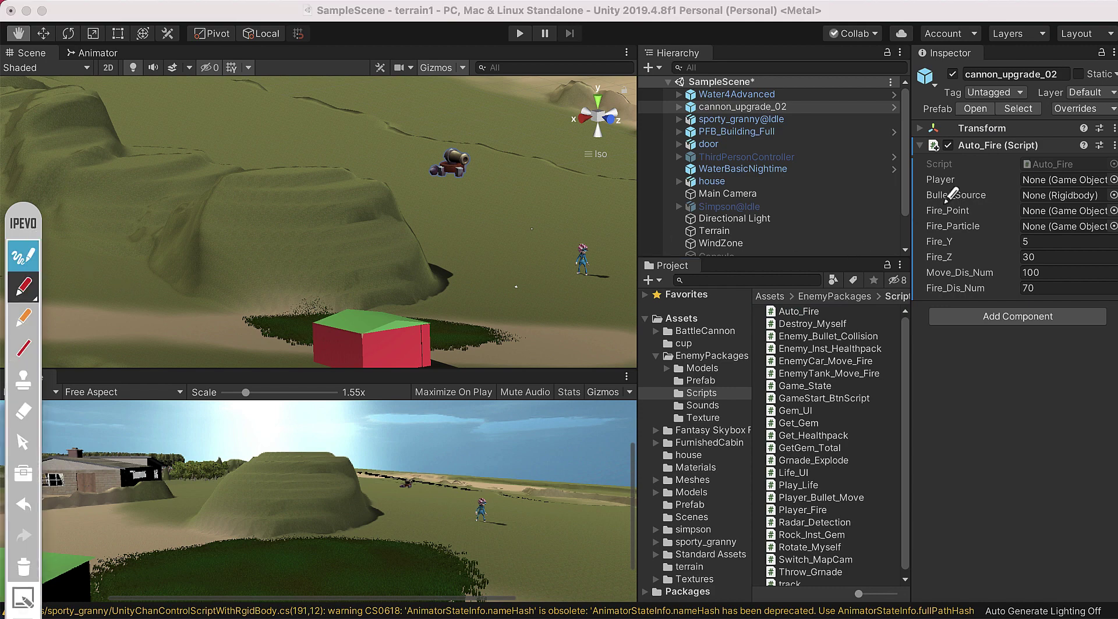
# Step: Assign sporty_granny@Idle from the Hierarchy as the Auto_Fire Player field
pyautogui.moveTo(922, 191); pyautogui.dragTo(955, 189)
pyautogui.moveTo(788, 120); pyautogui.dragTo(1023, 173)
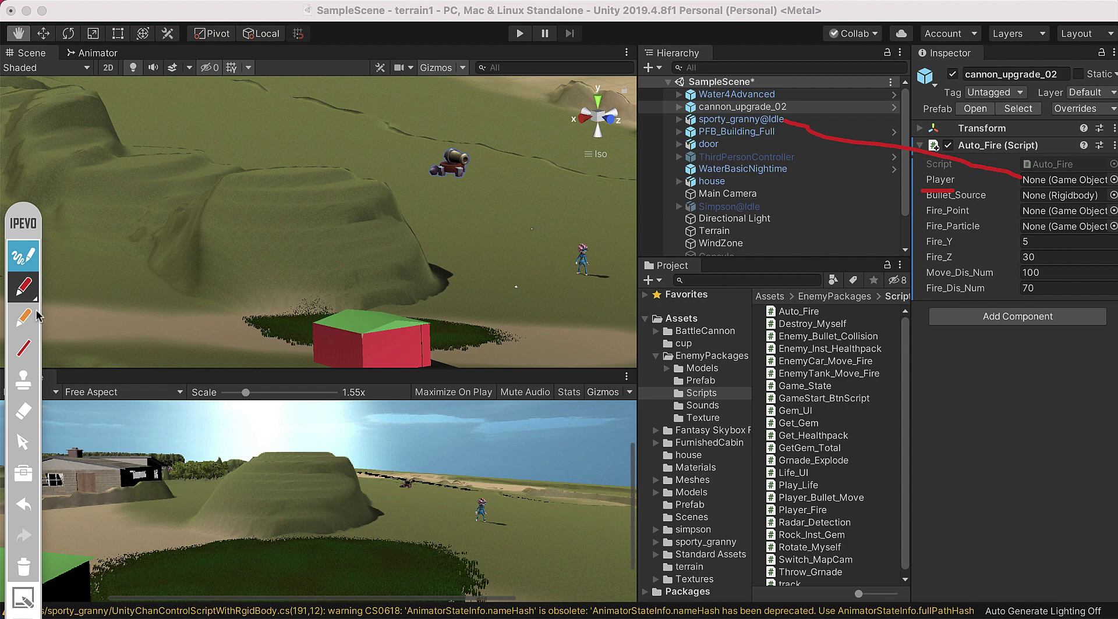
pyautogui.click(21, 569)
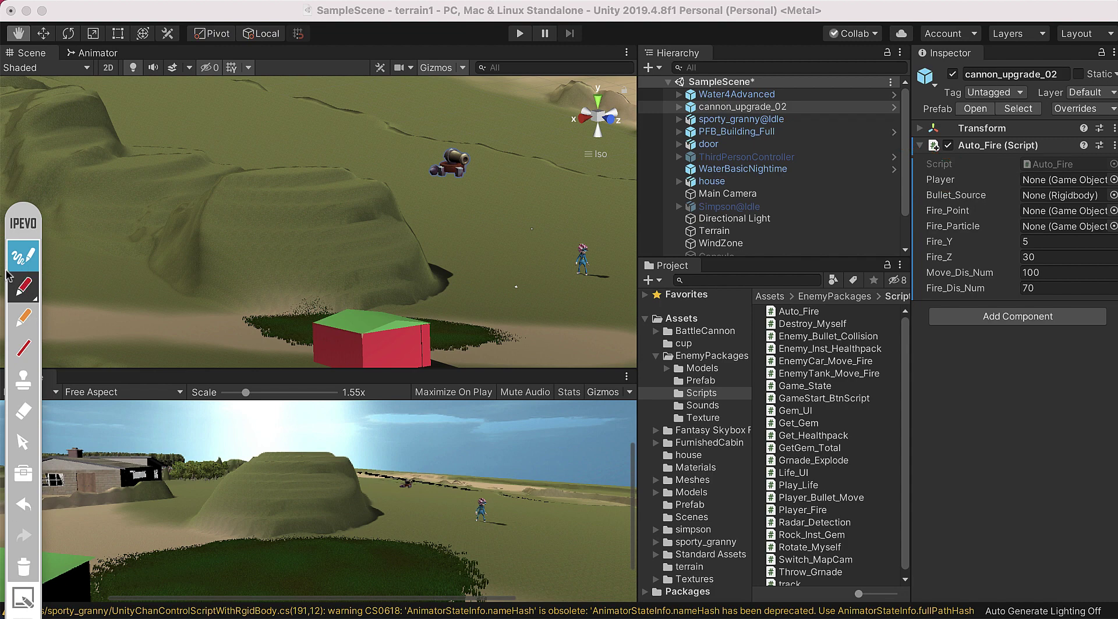
pyautogui.click(16, 261)
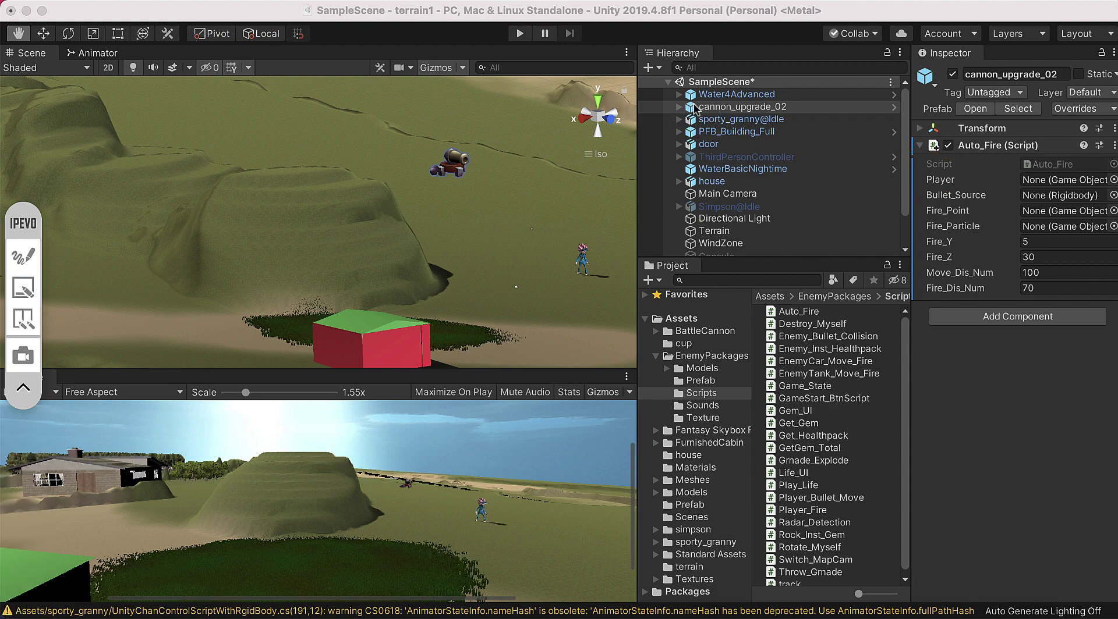
pyautogui.moveTo(693, 124); pyautogui.dragTo(1029, 187)
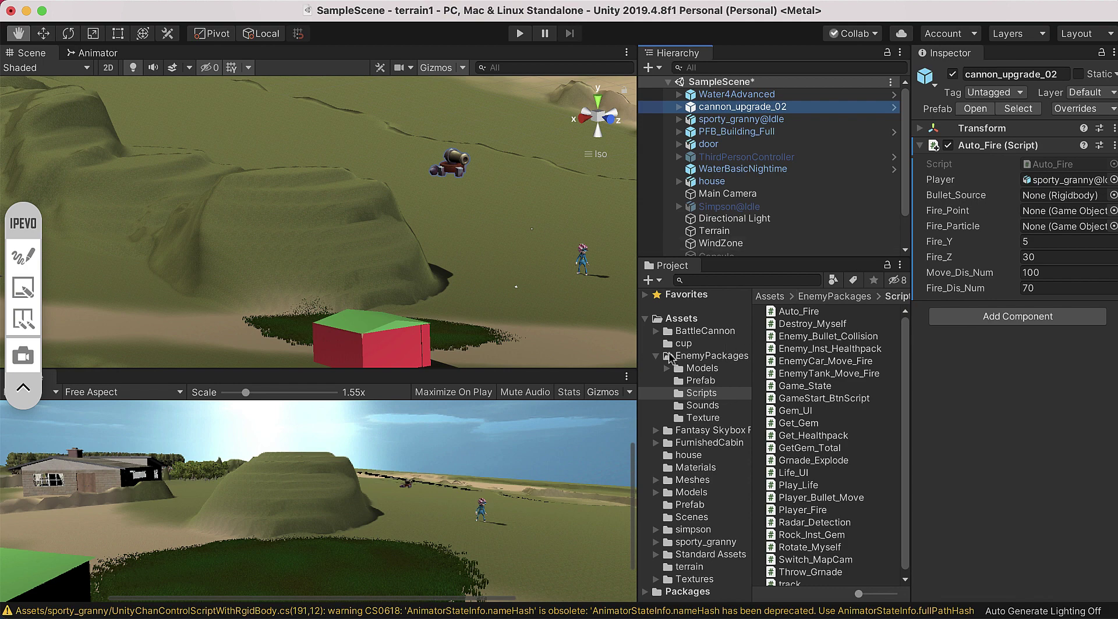
# Step: Open the Assets/Prefab folder and try assigning the cannon prefab to Bullet_Source
pyautogui.click(662, 361)
pyautogui.click(656, 357)
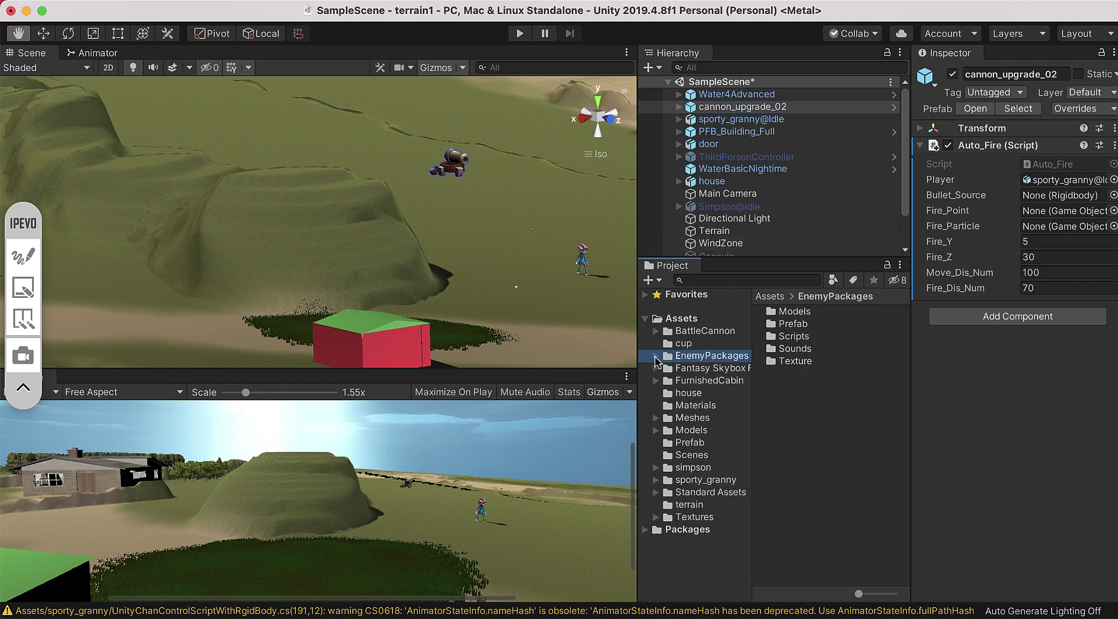
pyautogui.click(699, 444)
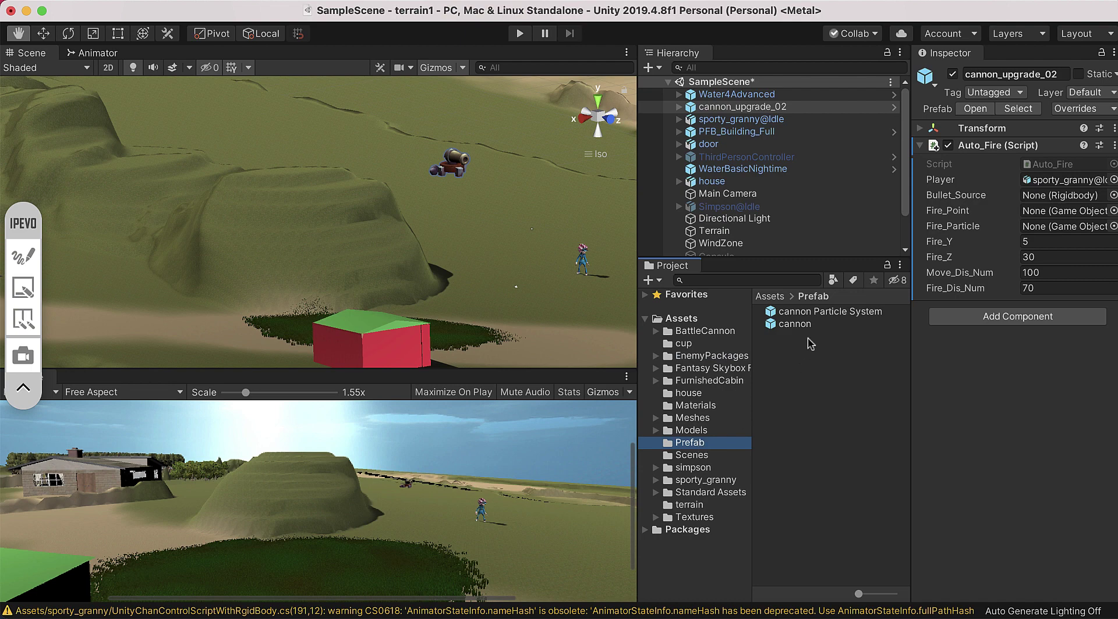
pyautogui.moveTo(772, 329); pyautogui.dragTo(1039, 203)
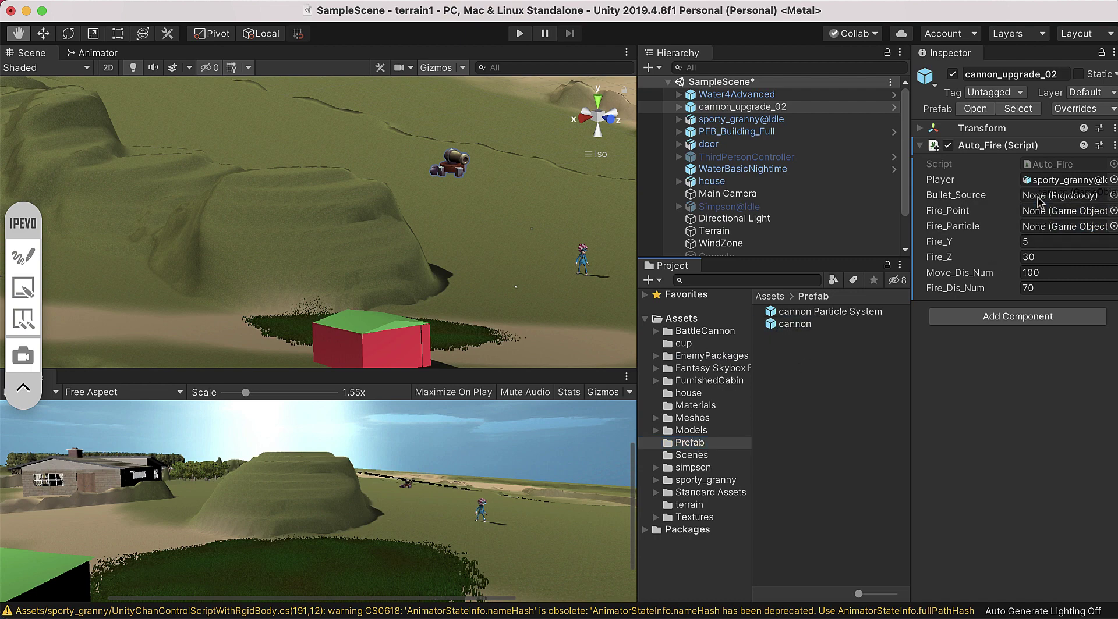
pyautogui.click(767, 328)
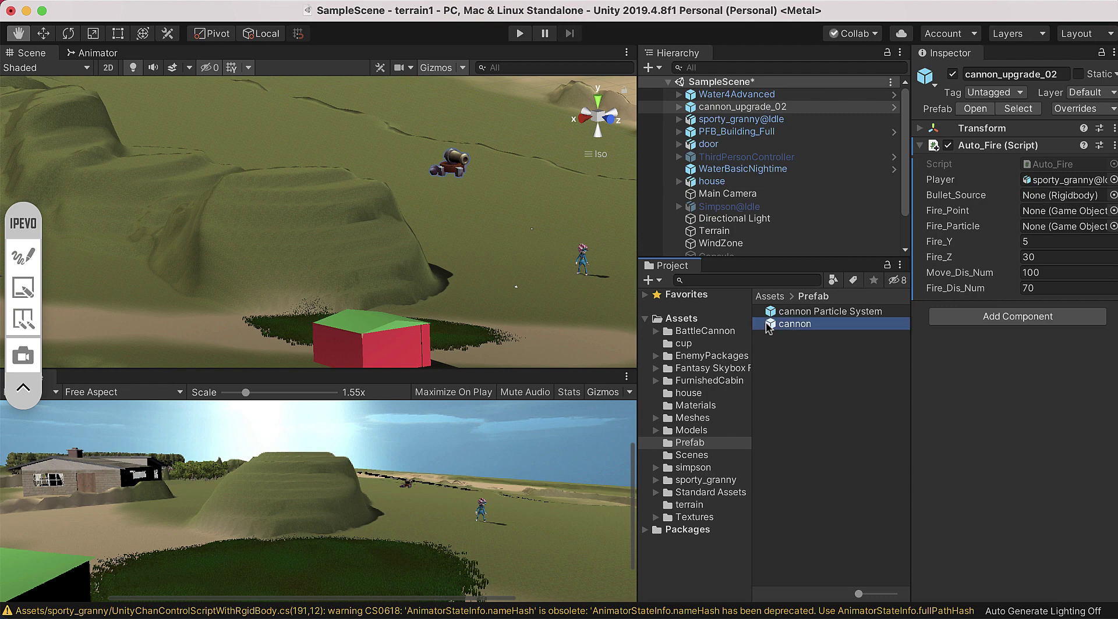
pyautogui.moveTo(767, 327); pyautogui.dragTo(1021, 208)
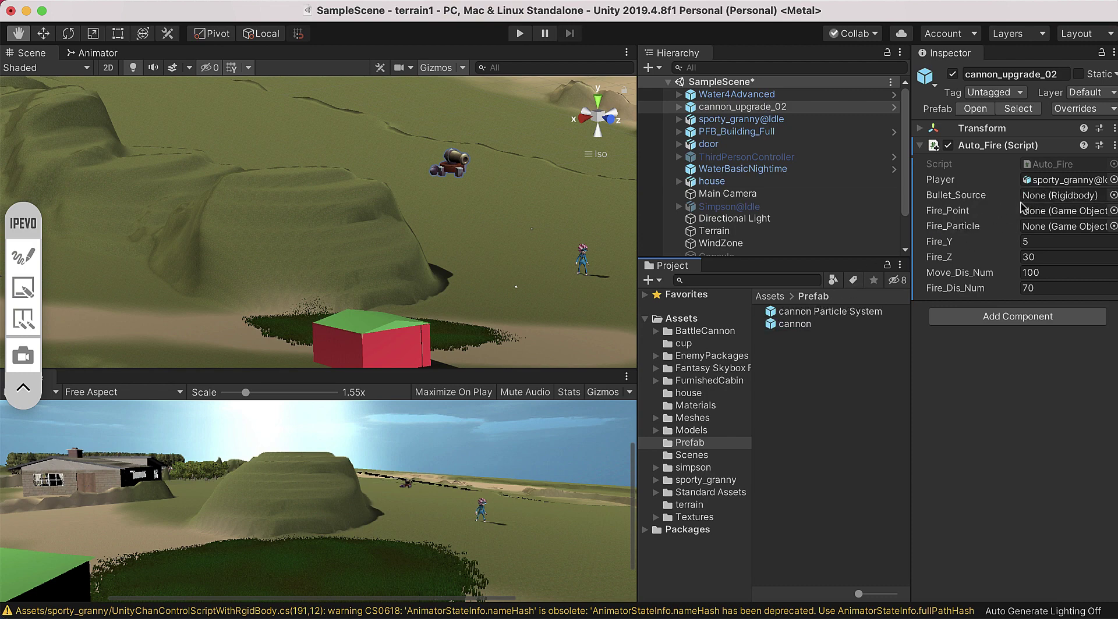
# Step: Add a Rigidbody to the cannon prefab, then assign it as cannon_upgrade_02's Bullet_Source
pyautogui.click(769, 327)
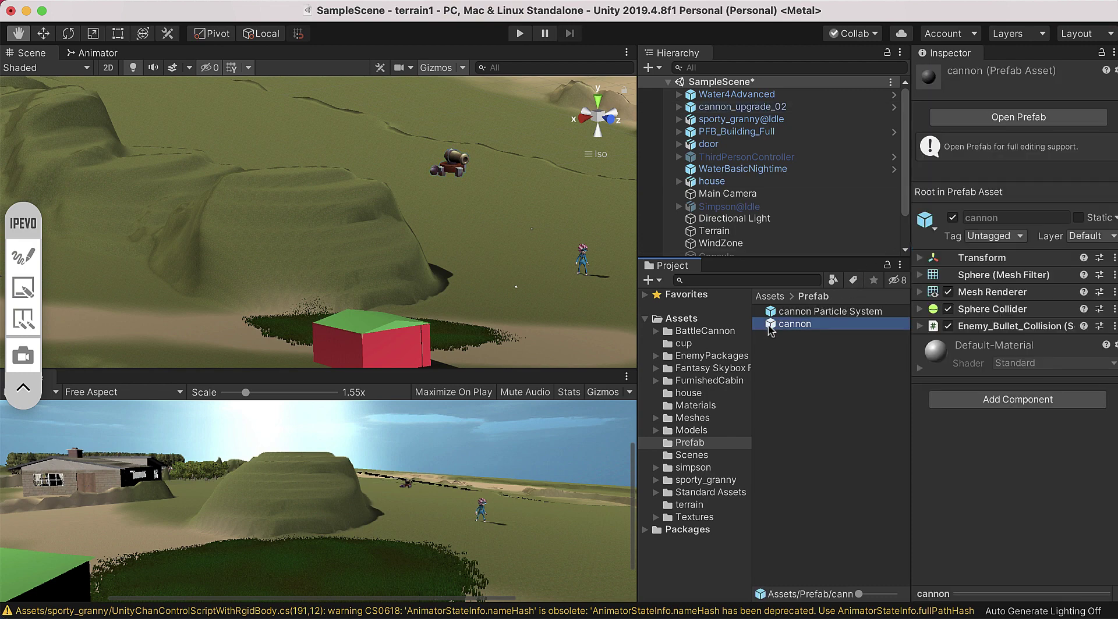
pyautogui.click(1027, 401)
pyautogui.write('ri')
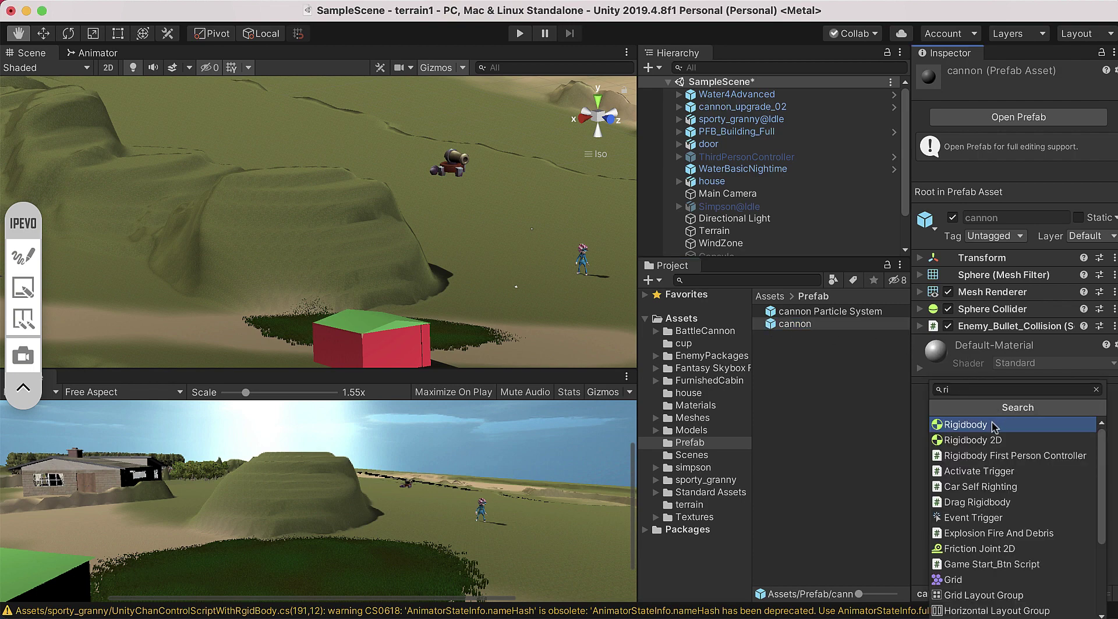
pyautogui.click(994, 426)
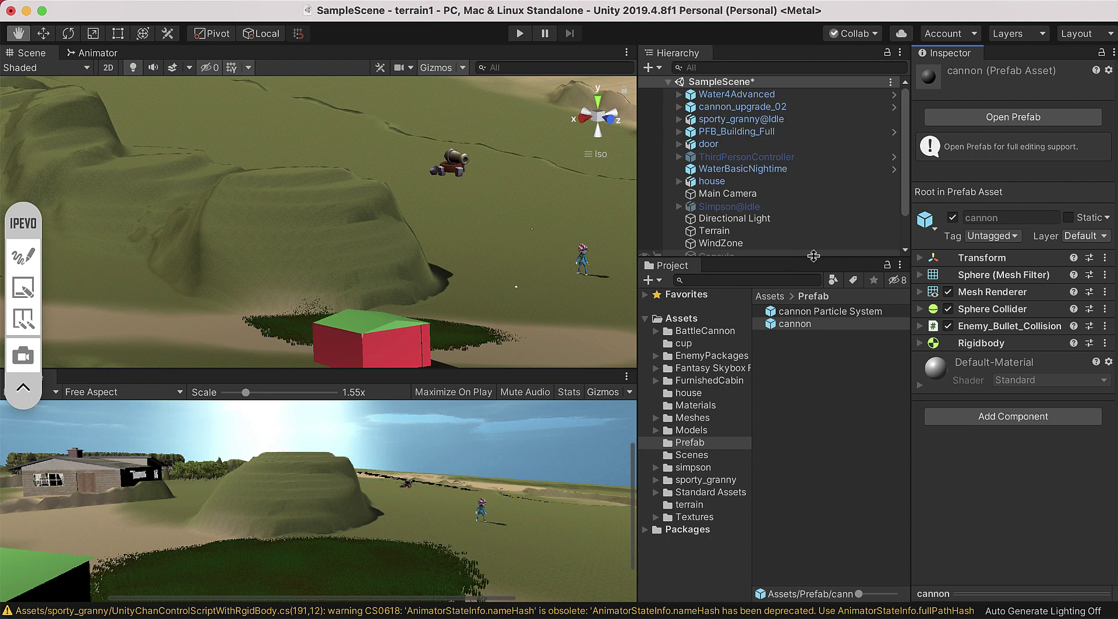
pyautogui.click(783, 108)
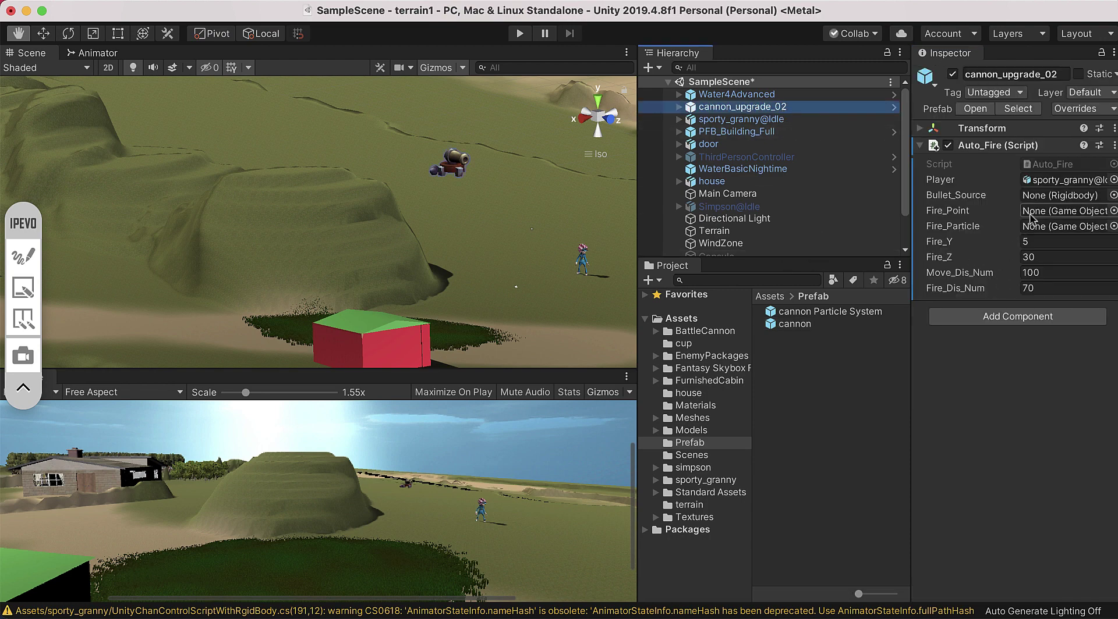
pyautogui.moveTo(774, 325); pyautogui.dragTo(1036, 195)
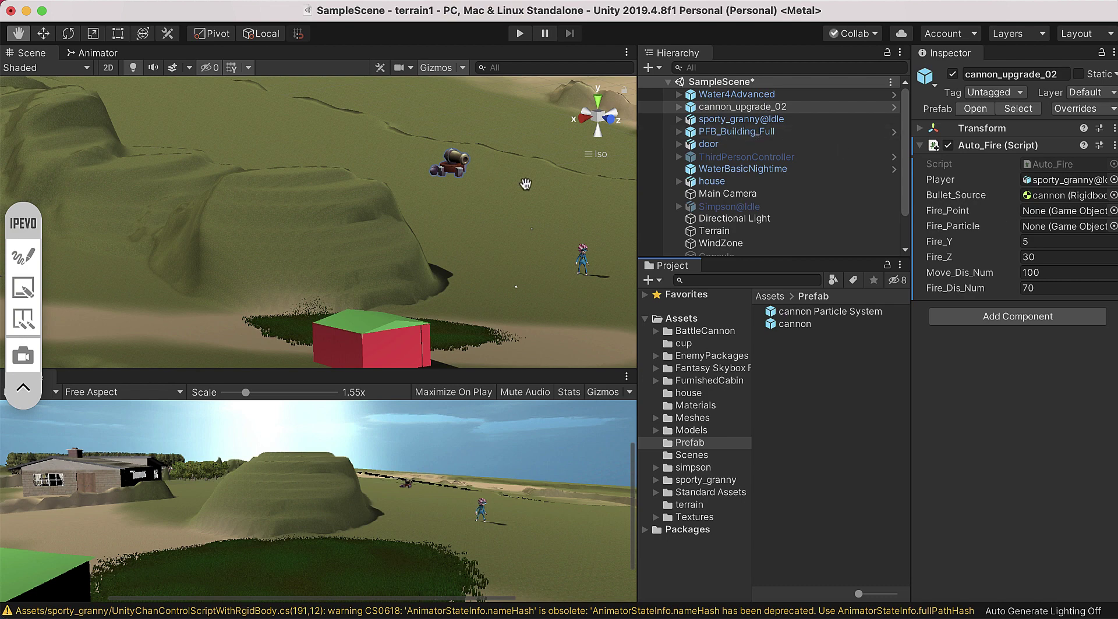
# Step: Frame the cannon in the Scene view and expand cannon_upgrade_02's child parts
pyautogui.scroll(2, 525, 184)
pyautogui.scroll(2, 525, 184)
pyautogui.moveTo(525, 184); pyautogui.dragTo(449, 192)
pyautogui.scroll(2, 450, 192)
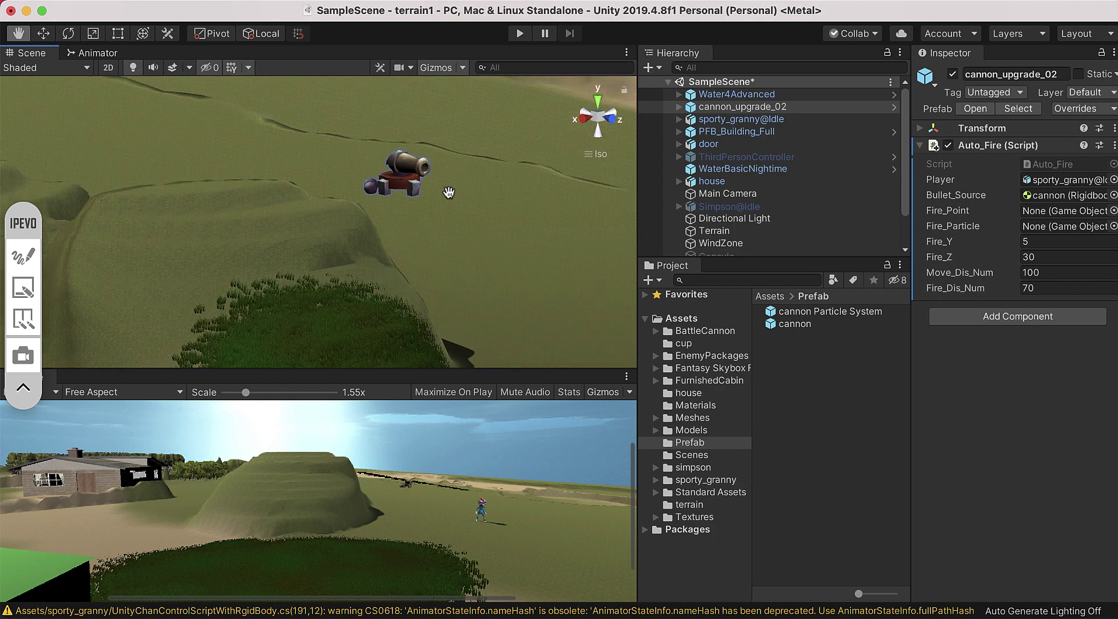
pyautogui.scroll(2, 449, 192)
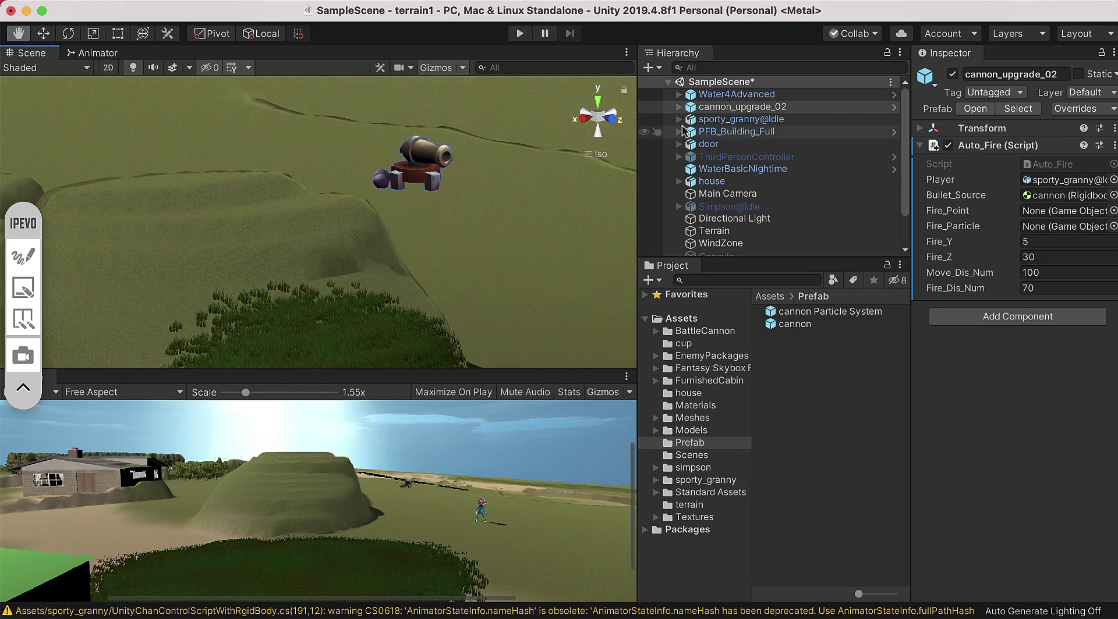
pyautogui.click(679, 108)
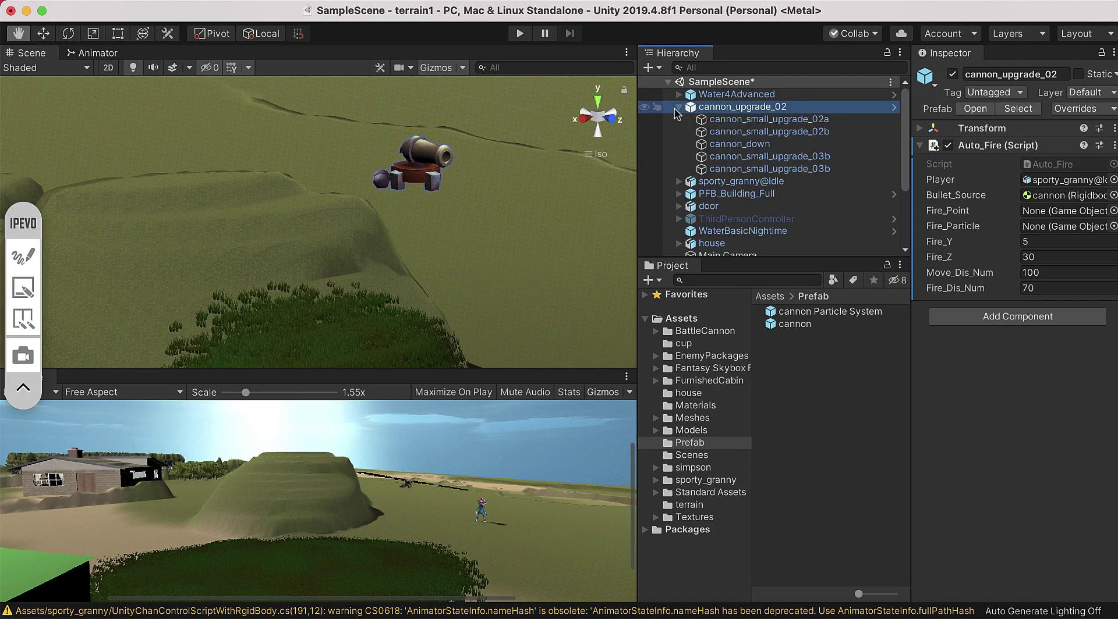
# Step: Check each child part to identify cannon_small_upgrade_02a as the barrel, then reselect cannon_upgrade_02
pyautogui.click(738, 120)
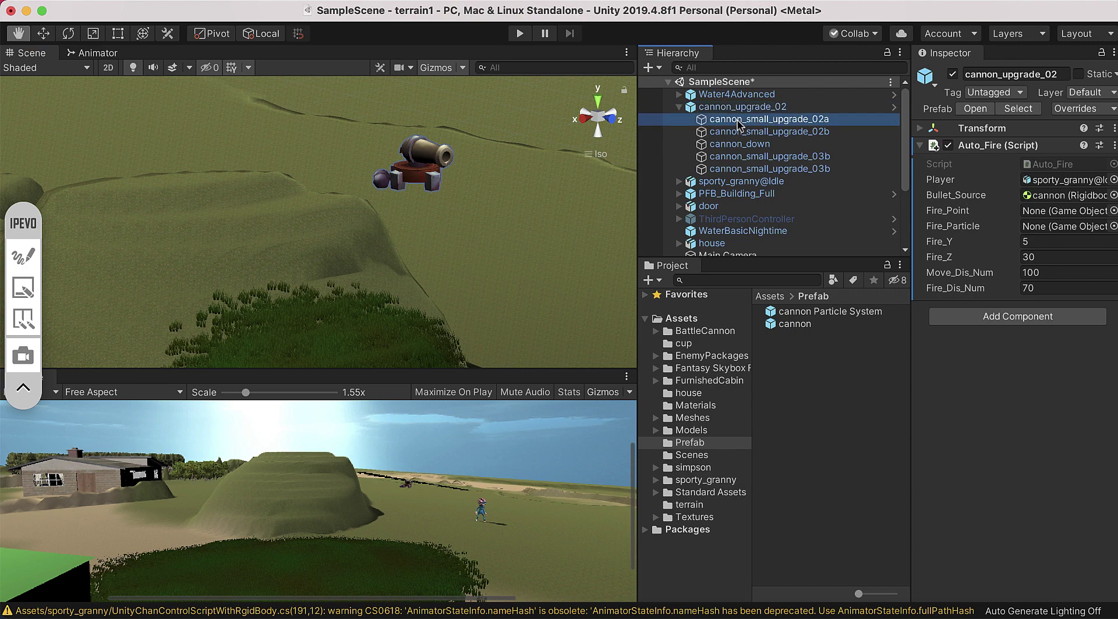
pyautogui.click(767, 133)
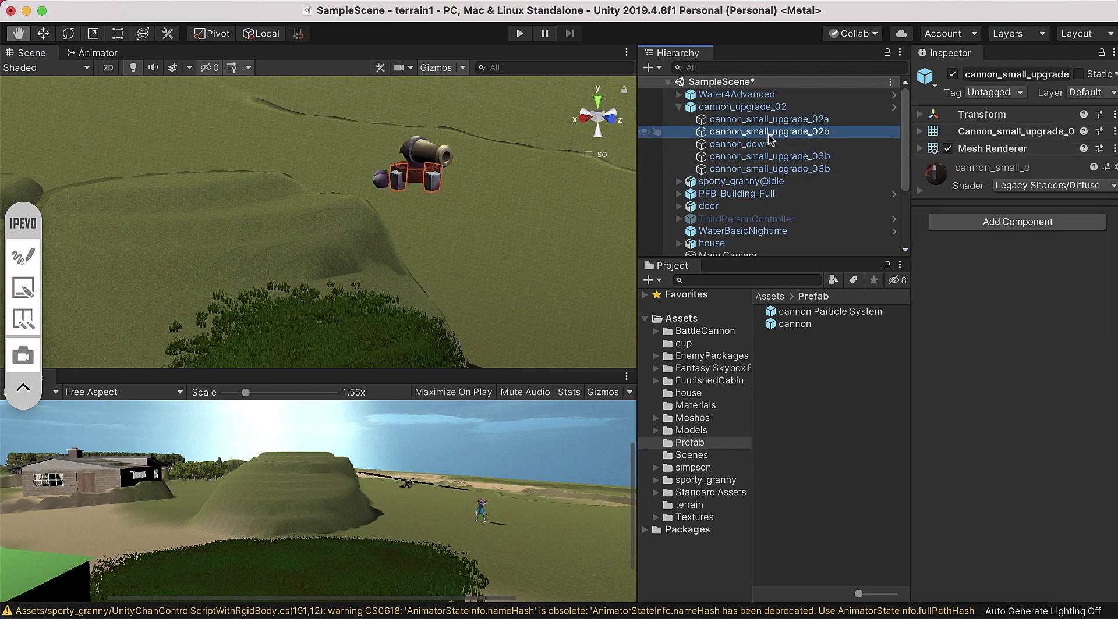
pyautogui.click(738, 144)
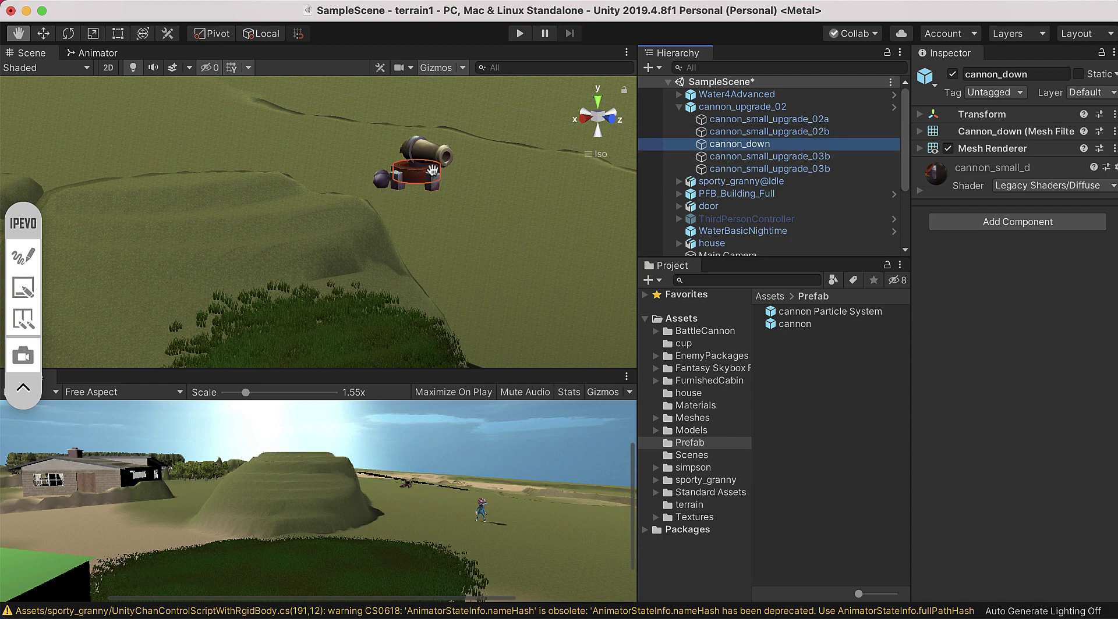
pyautogui.click(722, 156)
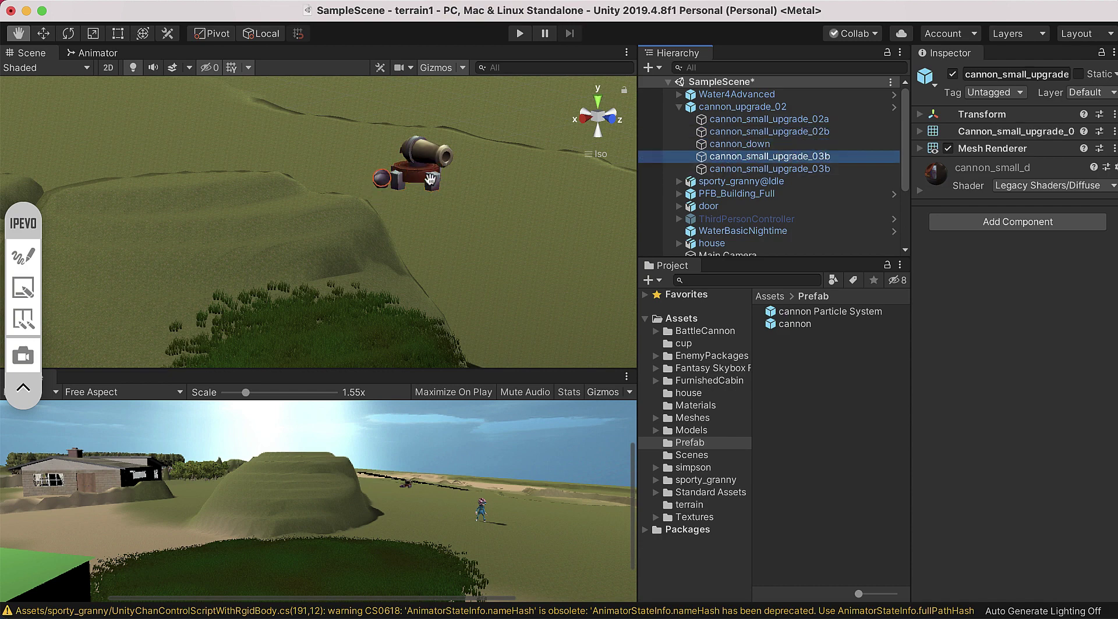
pyautogui.click(760, 168)
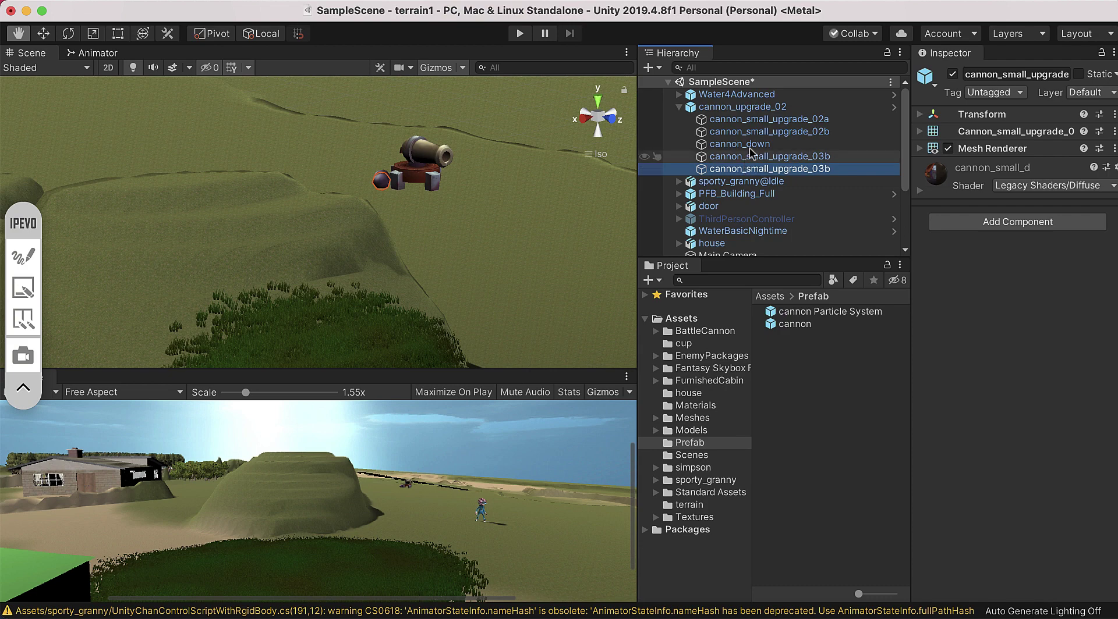
pyautogui.click(754, 121)
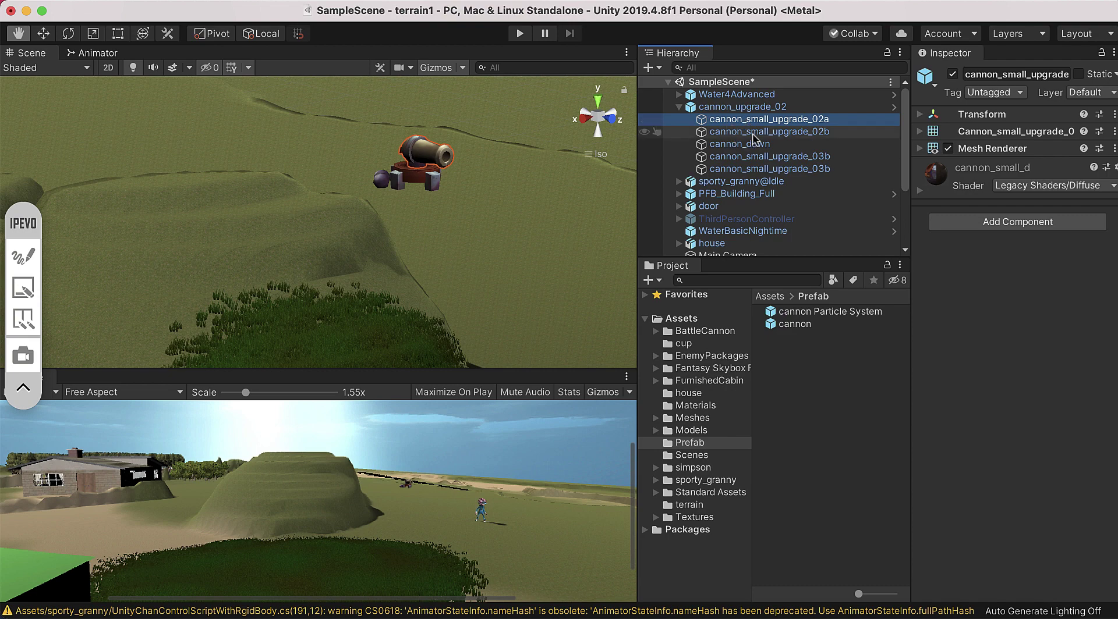
pyautogui.click(754, 133)
pyautogui.click(756, 119)
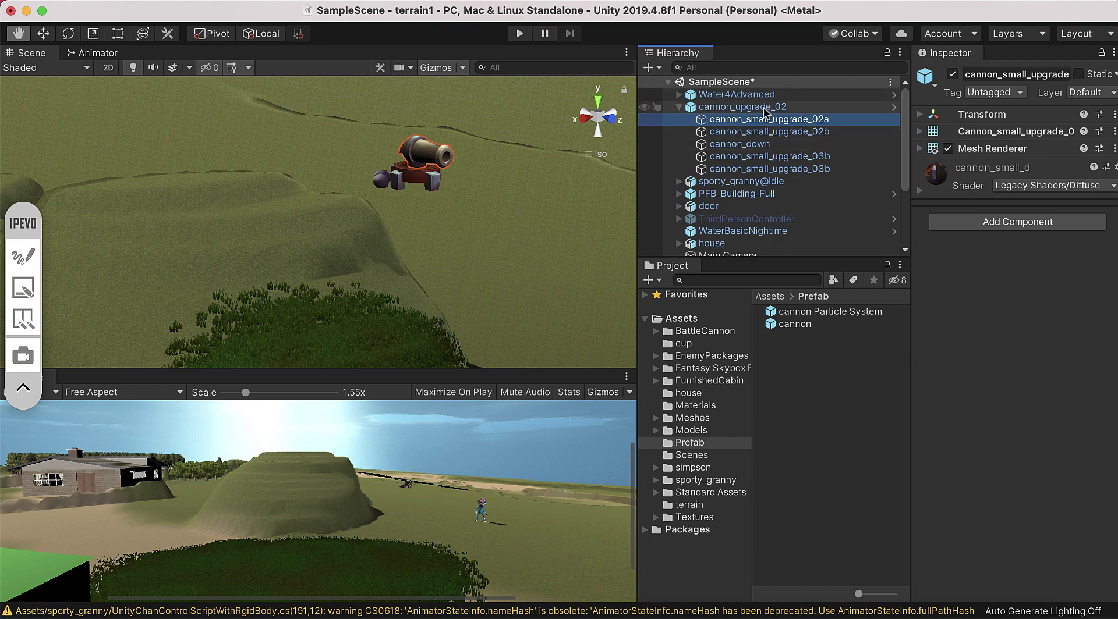
pyautogui.click(767, 108)
pyautogui.click(787, 119)
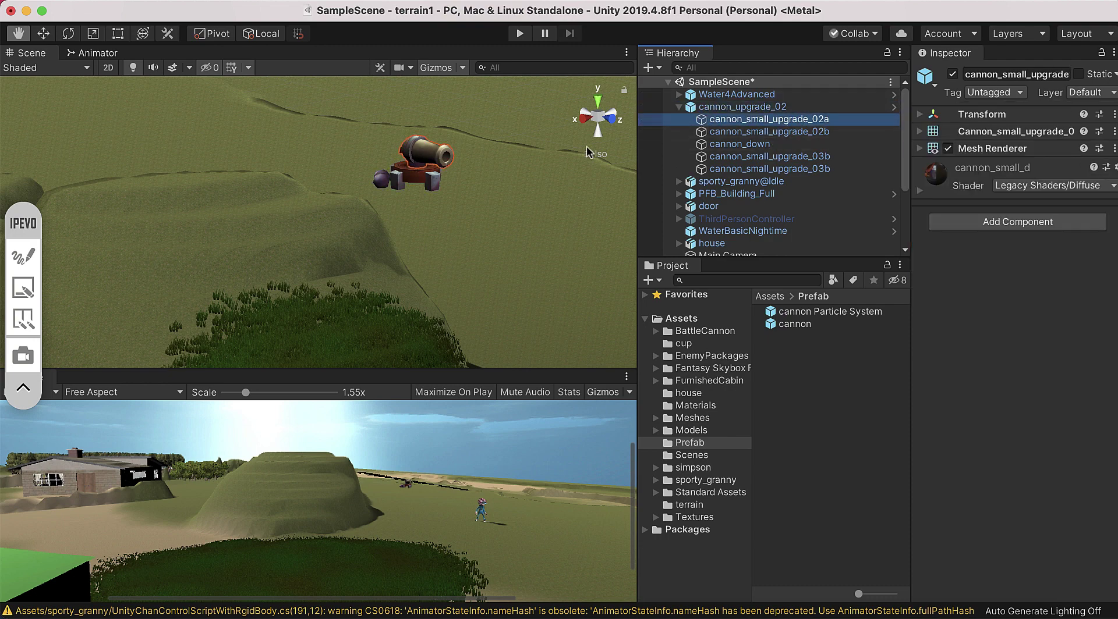
pyautogui.click(783, 107)
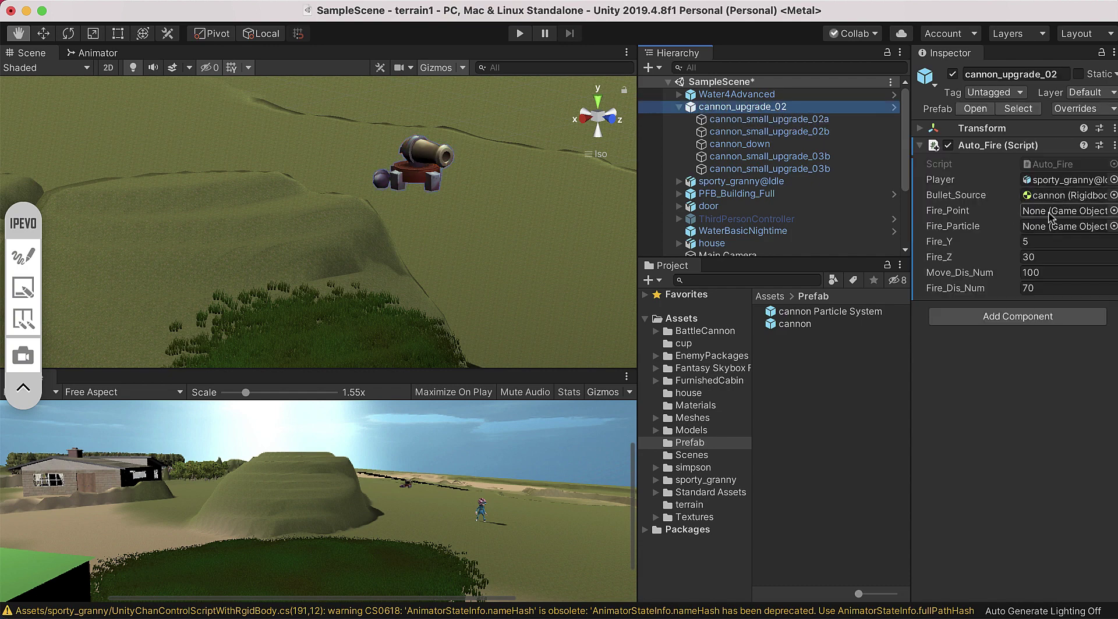
# Step: Assign cannon_small_upgrade_02a to Fire_Point and the cannon Particle System to Fire_Particle
pyautogui.moveTo(769, 120); pyautogui.dragTo(1030, 213)
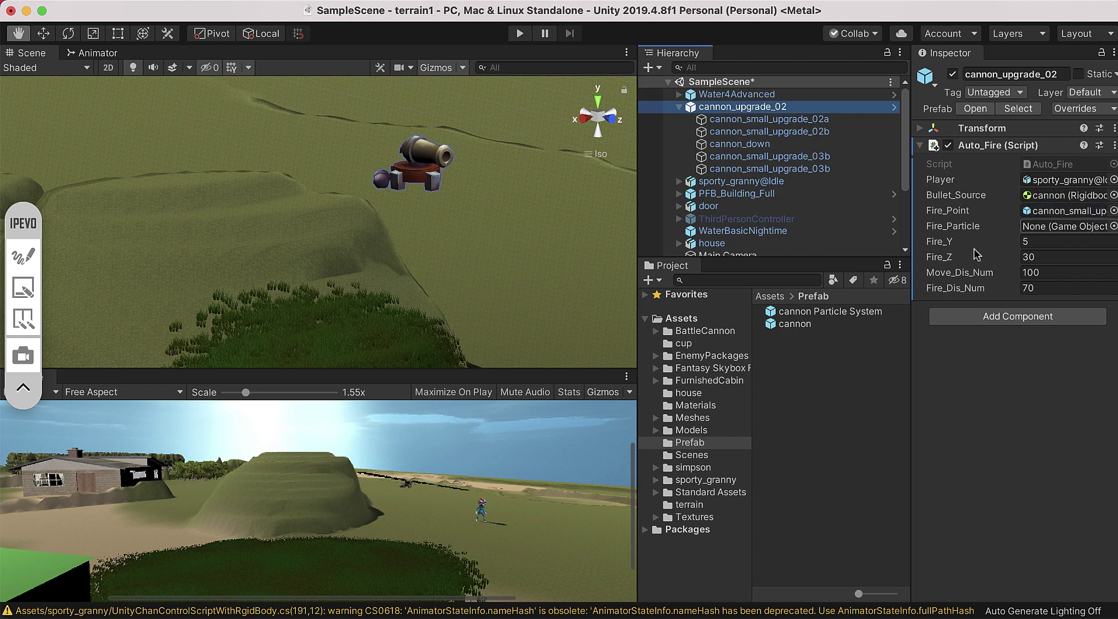
pyautogui.moveTo(774, 318); pyautogui.dragTo(1032, 228)
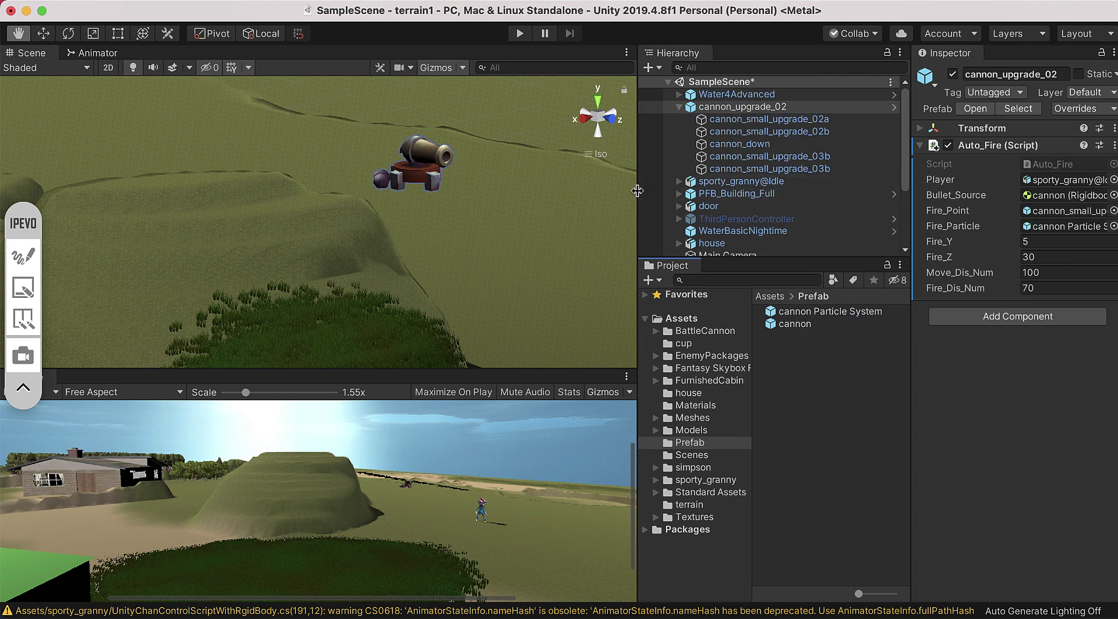
# Step: Widen the views, pan to the granny, and play-test the cannon firing at her
pyautogui.moveTo(638, 192); pyautogui.dragTo(731, 195)
pyautogui.moveTo(594, 249); pyautogui.dragTo(404, 231)
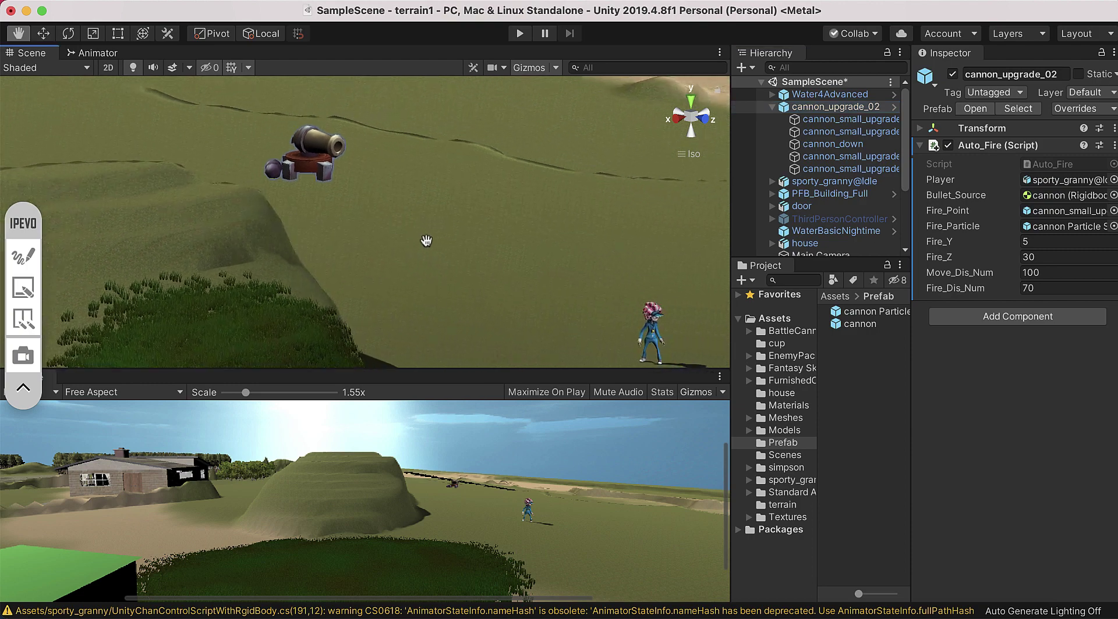
pyautogui.click(519, 33)
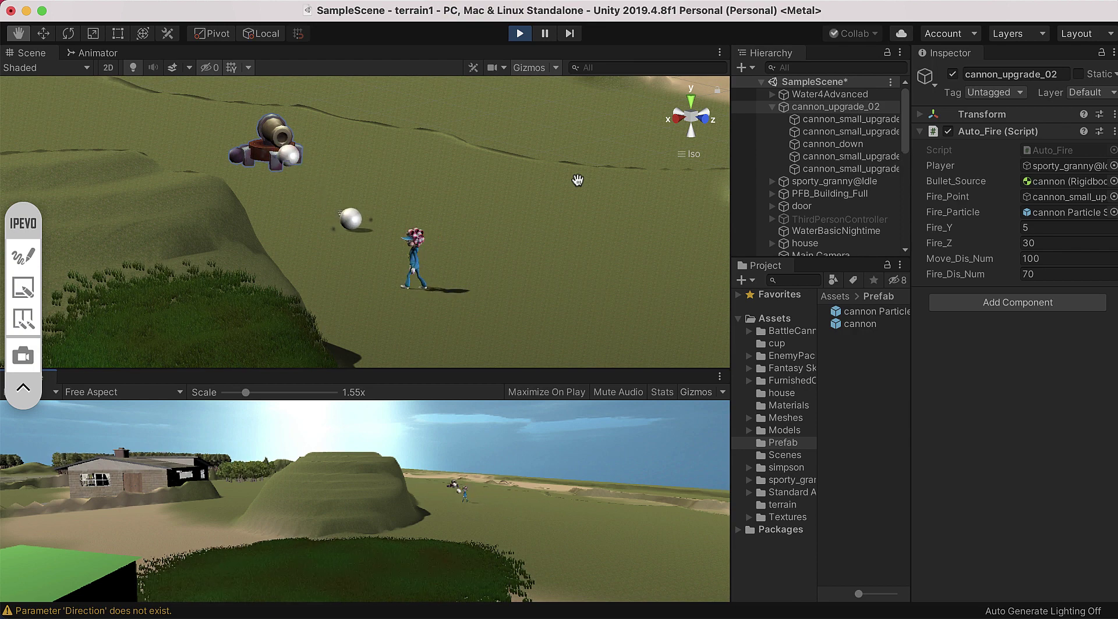
pyautogui.click(519, 34)
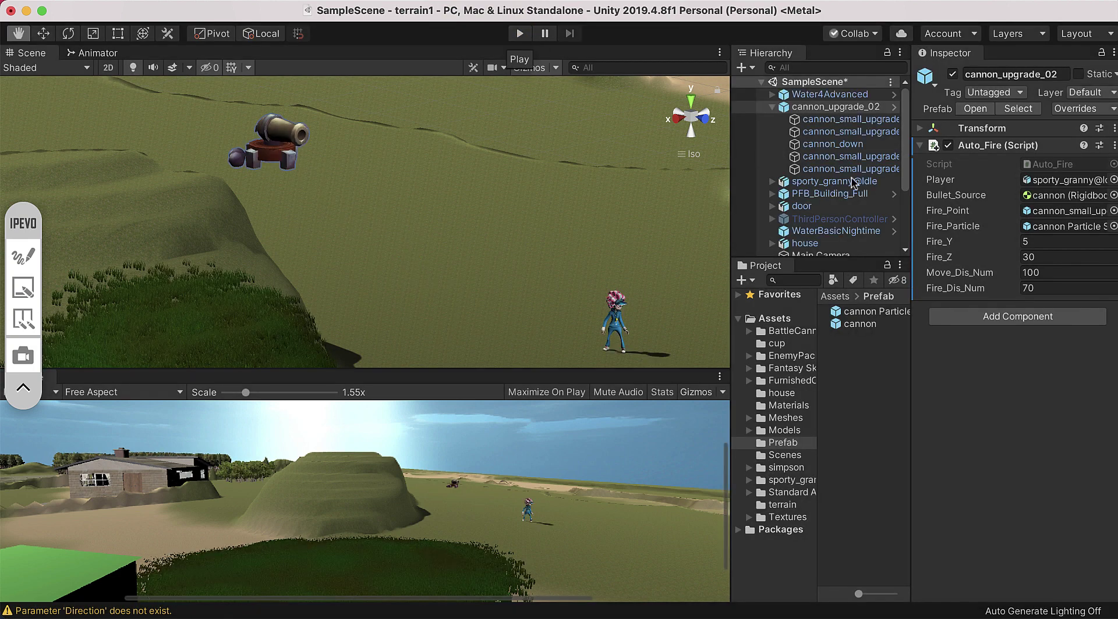
pyautogui.click(772, 107)
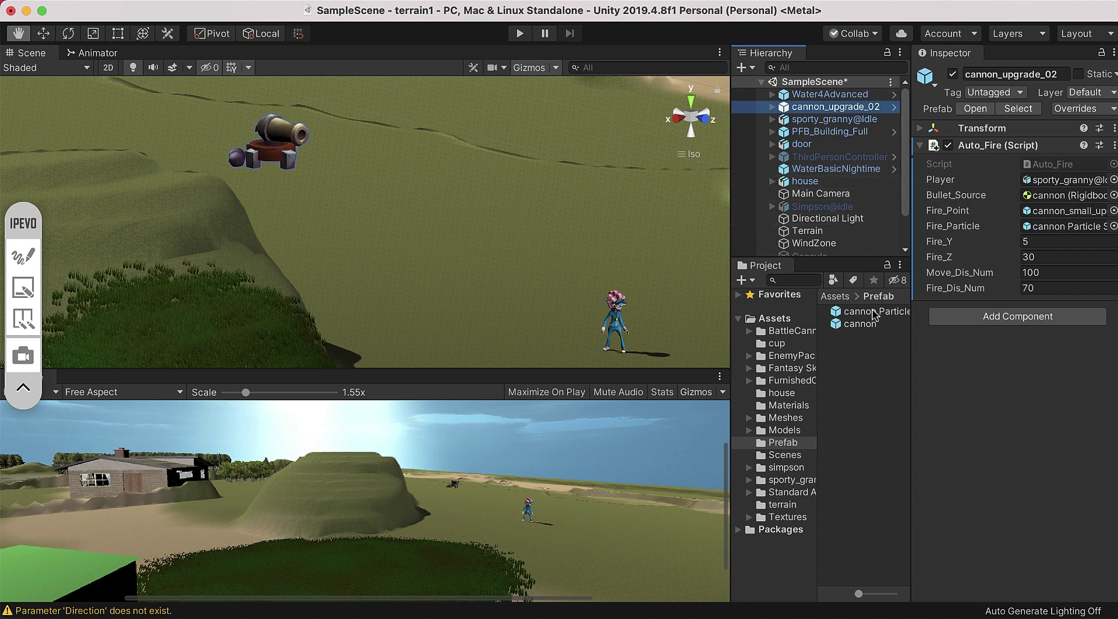
# Step: Select the cannon prefab, expand Enemy_Bullet_Collision and widen the Project folder tree
pyautogui.click(859, 324)
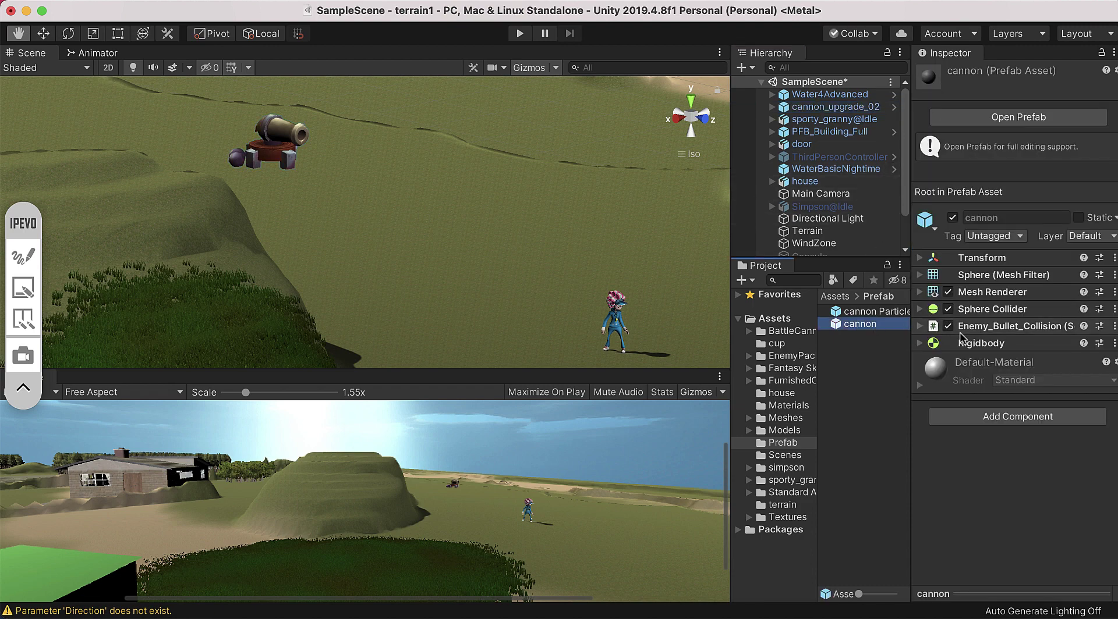
pyautogui.click(919, 326)
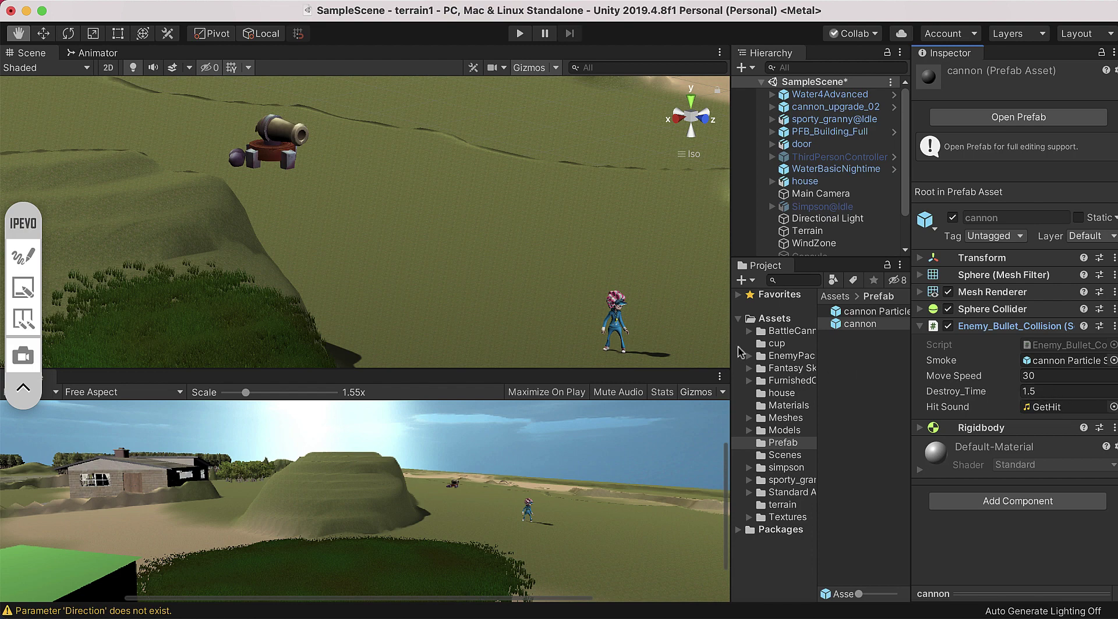
pyautogui.moveTo(731, 346); pyautogui.dragTo(642, 346)
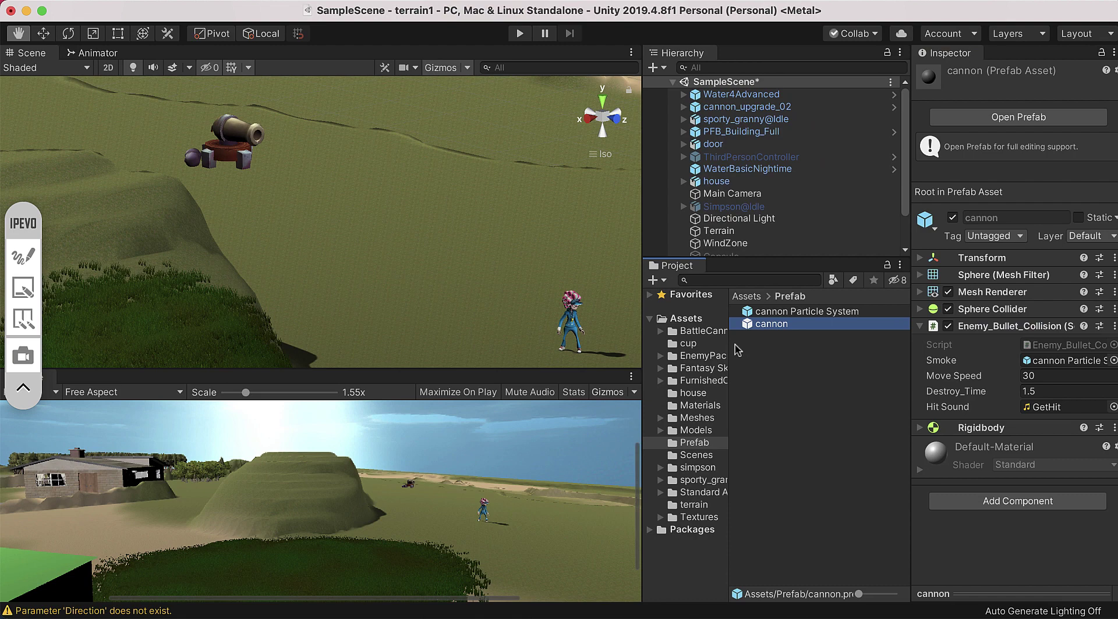
pyautogui.moveTo(728, 346); pyautogui.dragTo(793, 350)
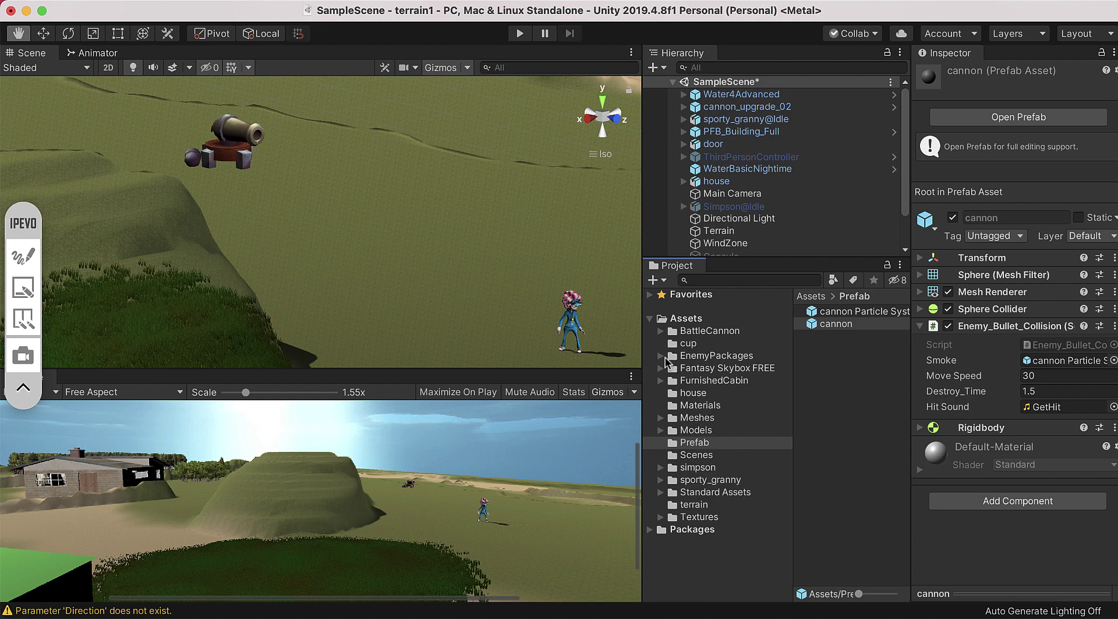
# Step: Set m4_Sound from EnemyPackages/Sounds as the Hit Sound and start a test run
pyautogui.click(662, 356)
pyautogui.click(713, 406)
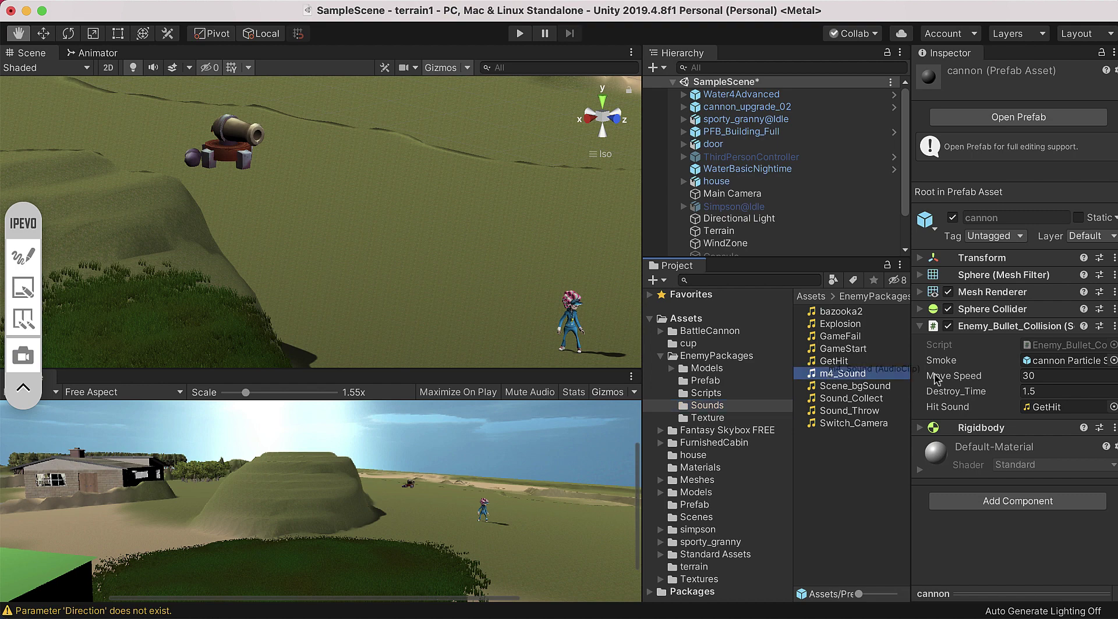
pyautogui.moveTo(812, 375); pyautogui.dragTo(1064, 409)
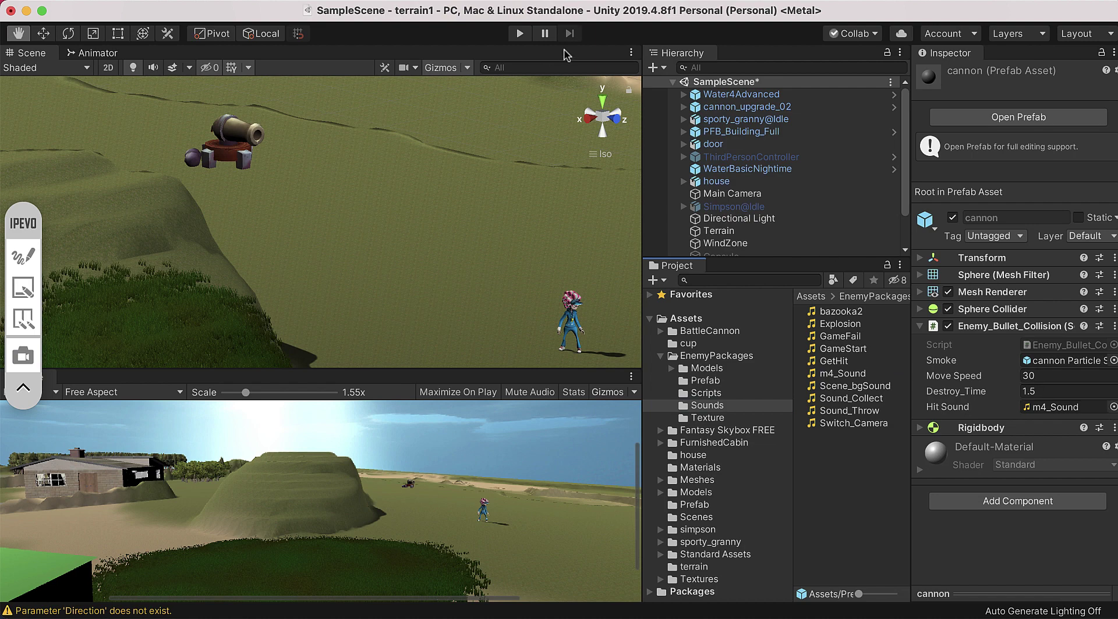
pyautogui.click(520, 34)
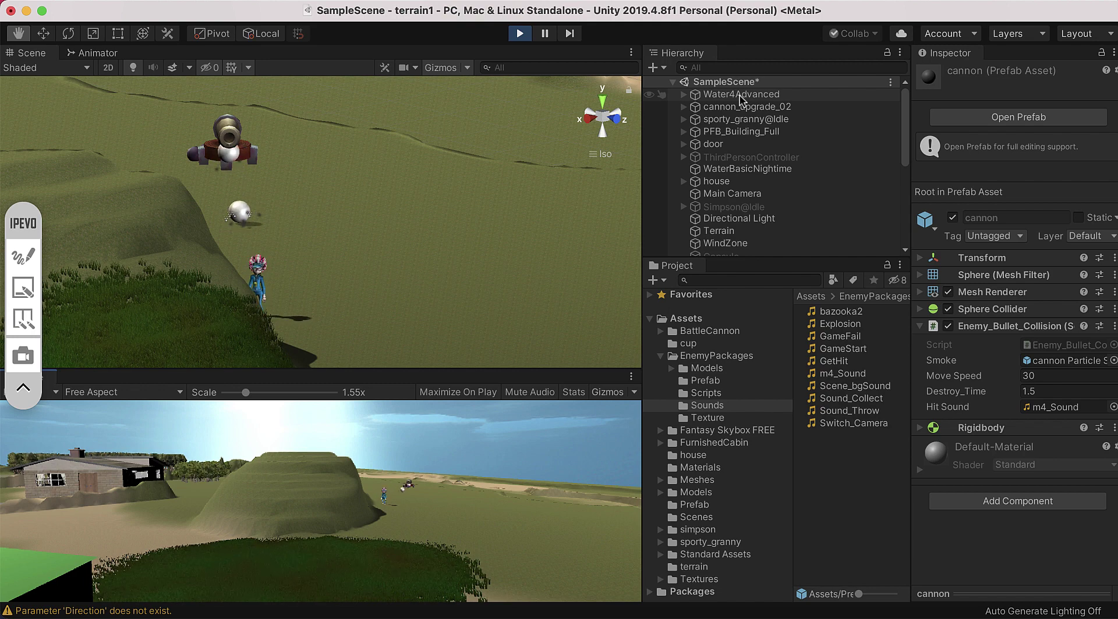
# Step: Stop play mode after watching the cannon fire with the new hit sound
pyautogui.click(514, 36)
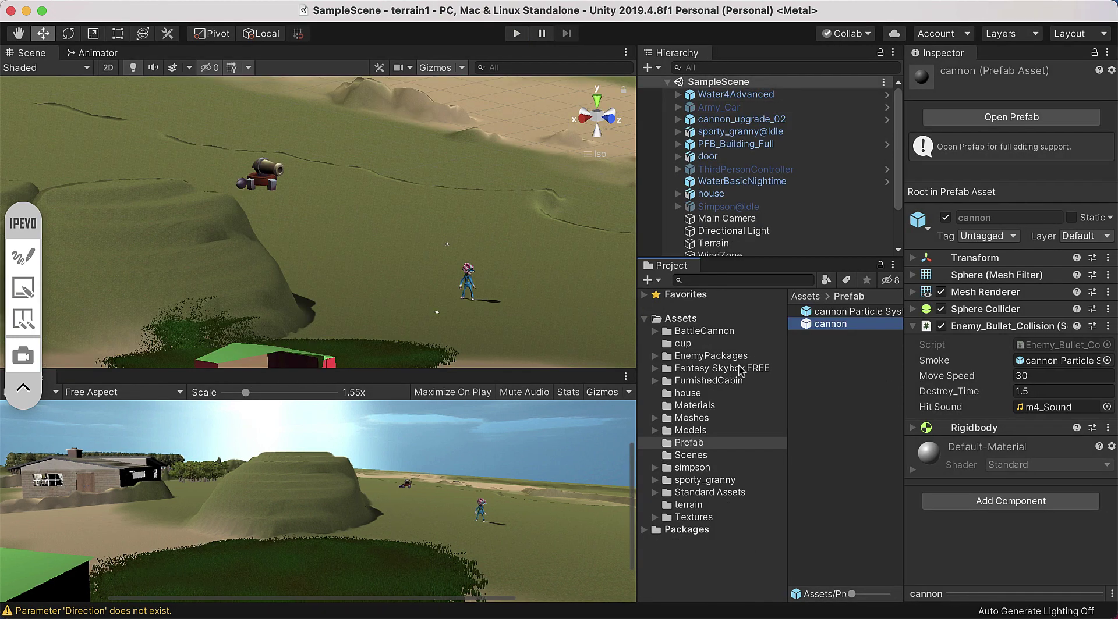
pyautogui.click(692, 445)
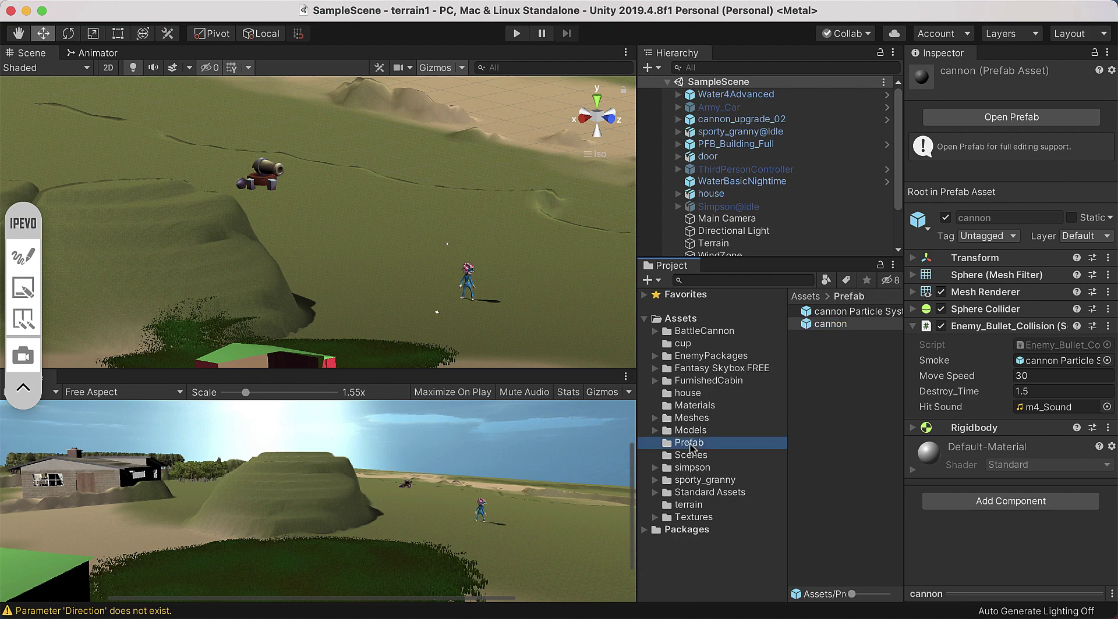
pyautogui.click(815, 325)
pyautogui.click(28, 262)
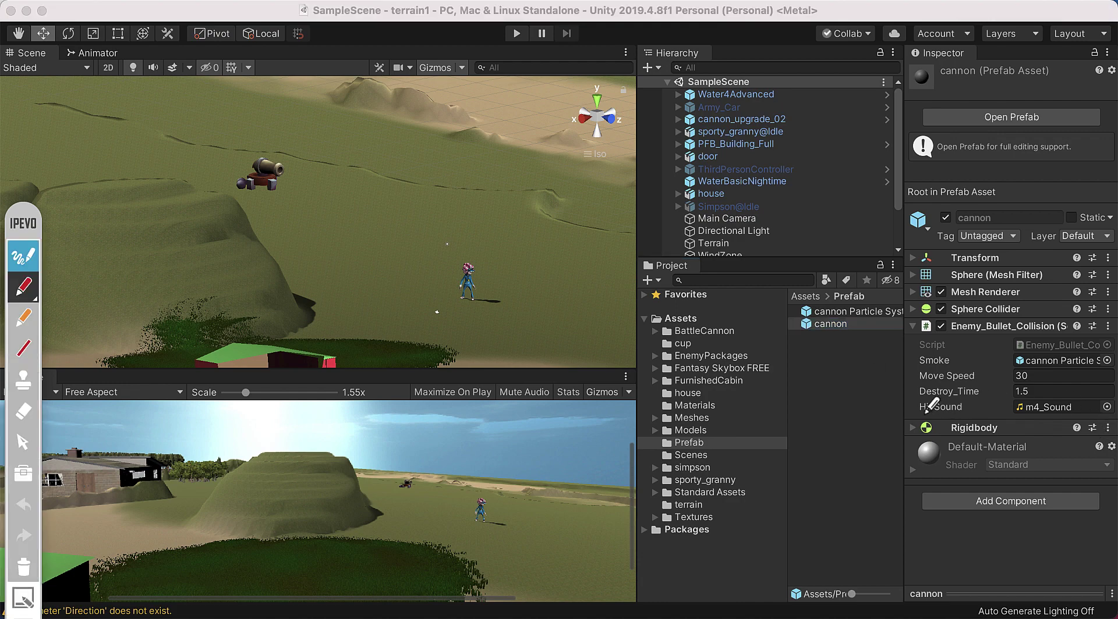
pyautogui.moveTo(920, 412); pyautogui.dragTo(1058, 422)
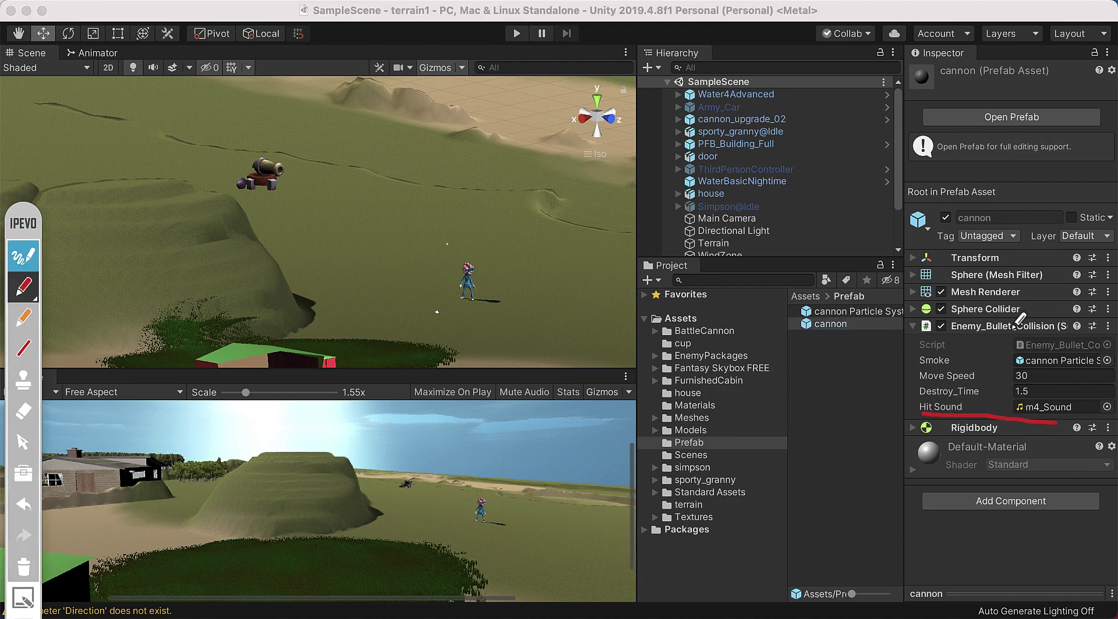
pyautogui.moveTo(988, 326); pyautogui.dragTo(1005, 380)
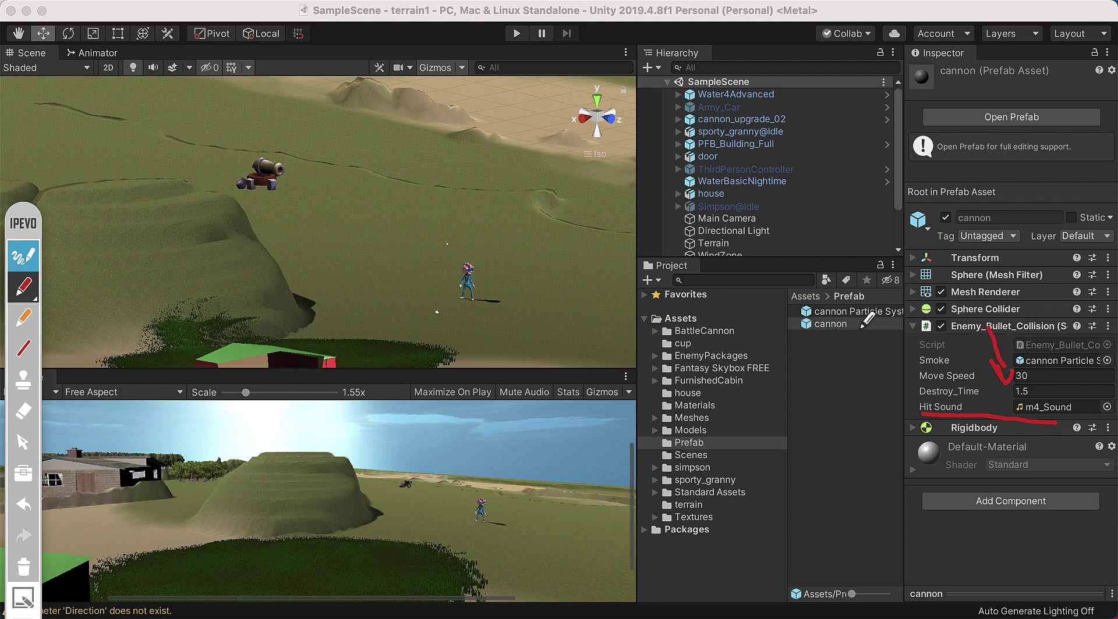
pyautogui.moveTo(860, 318); pyautogui.dragTo(873, 414)
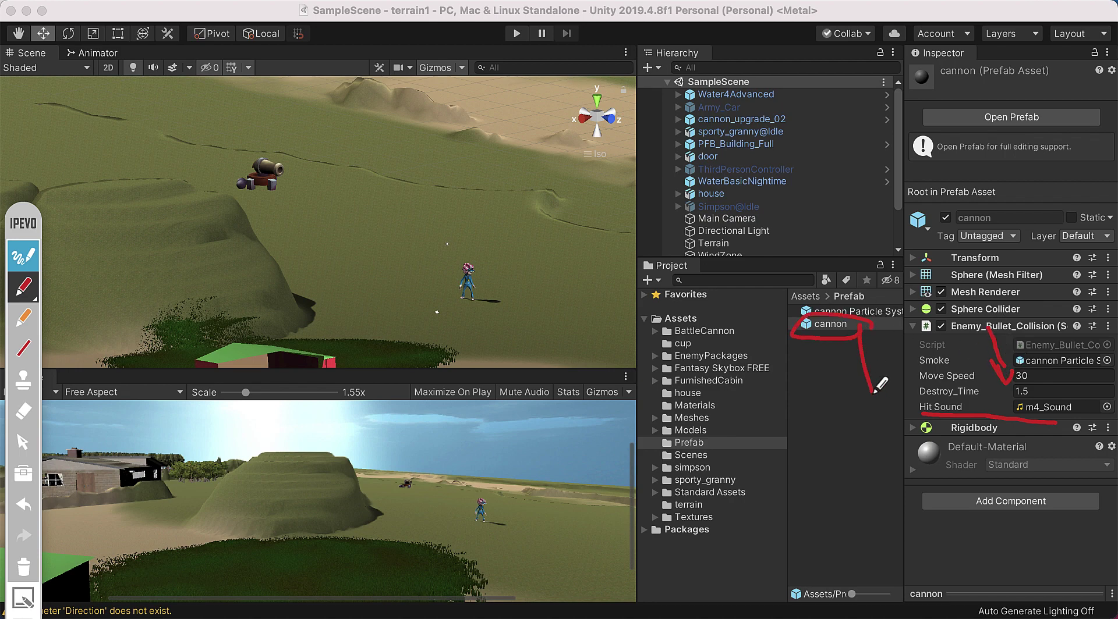
pyautogui.click(24, 566)
pyautogui.click(24, 257)
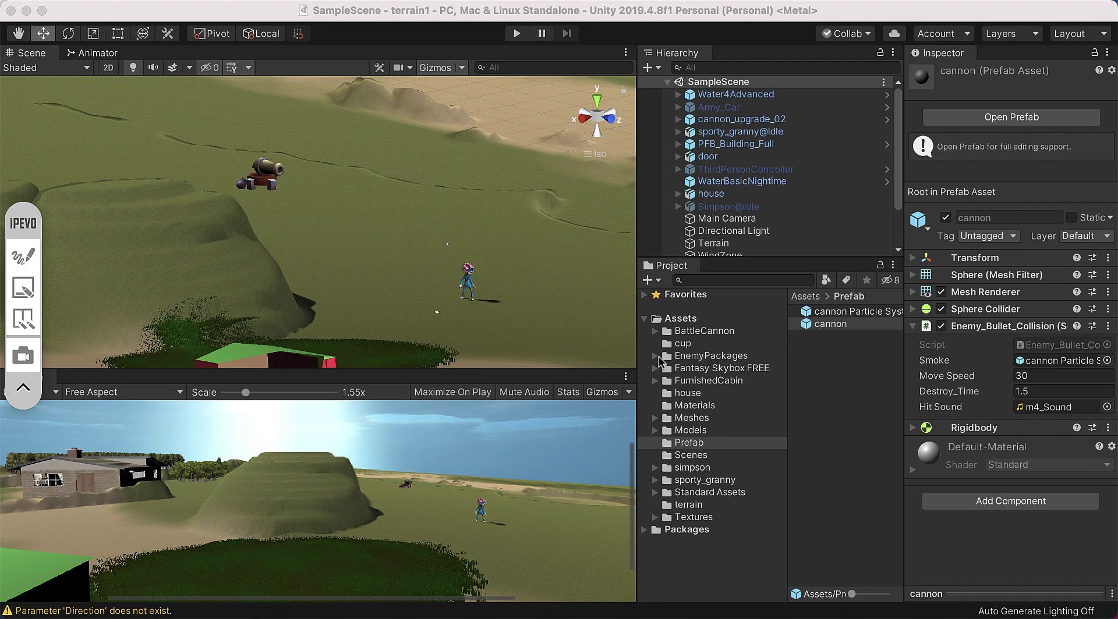
# Step: Drag m4_Sound from EnemyPackages/Sounds onto the cannon prefab as an Audio Source, then play
pyautogui.click(657, 356)
pyautogui.click(655, 356)
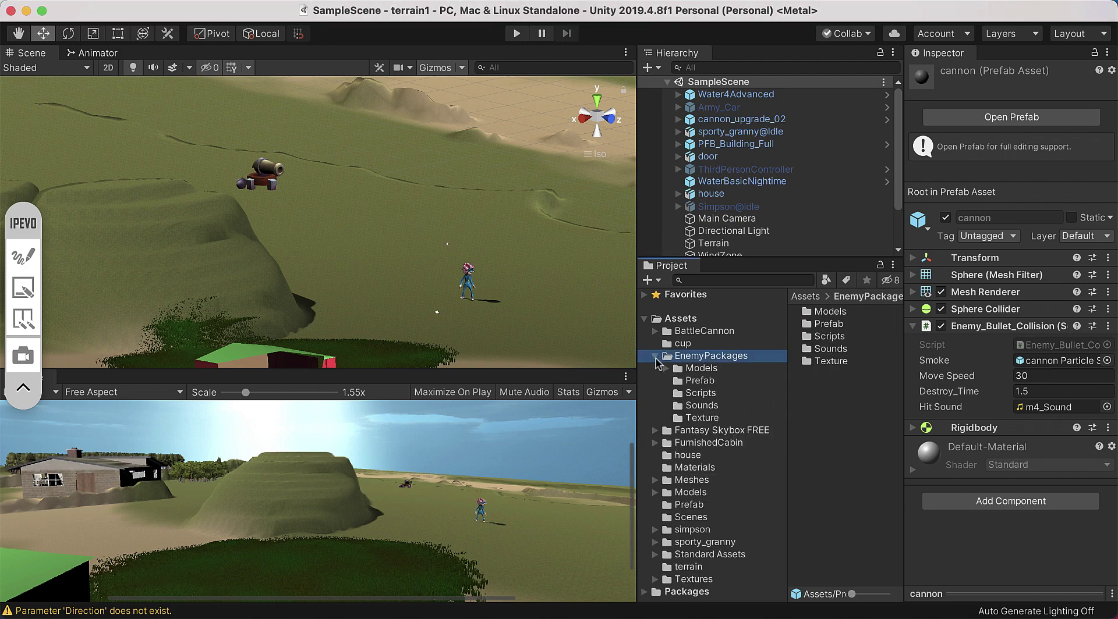
pyautogui.click(701, 407)
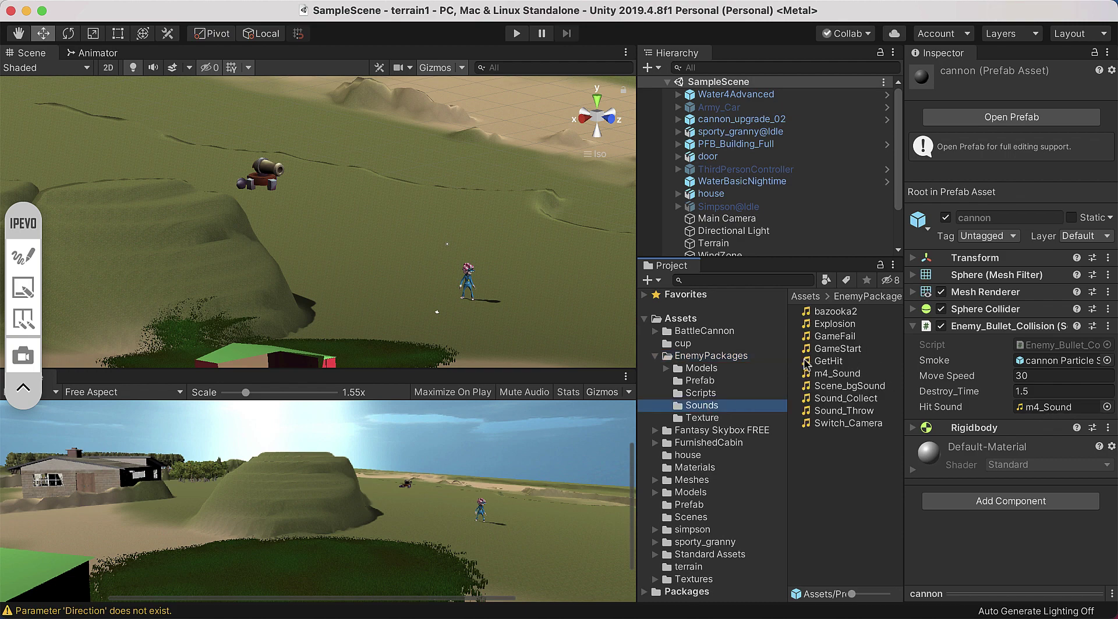
pyautogui.moveTo(808, 376); pyautogui.dragTo(959, 555)
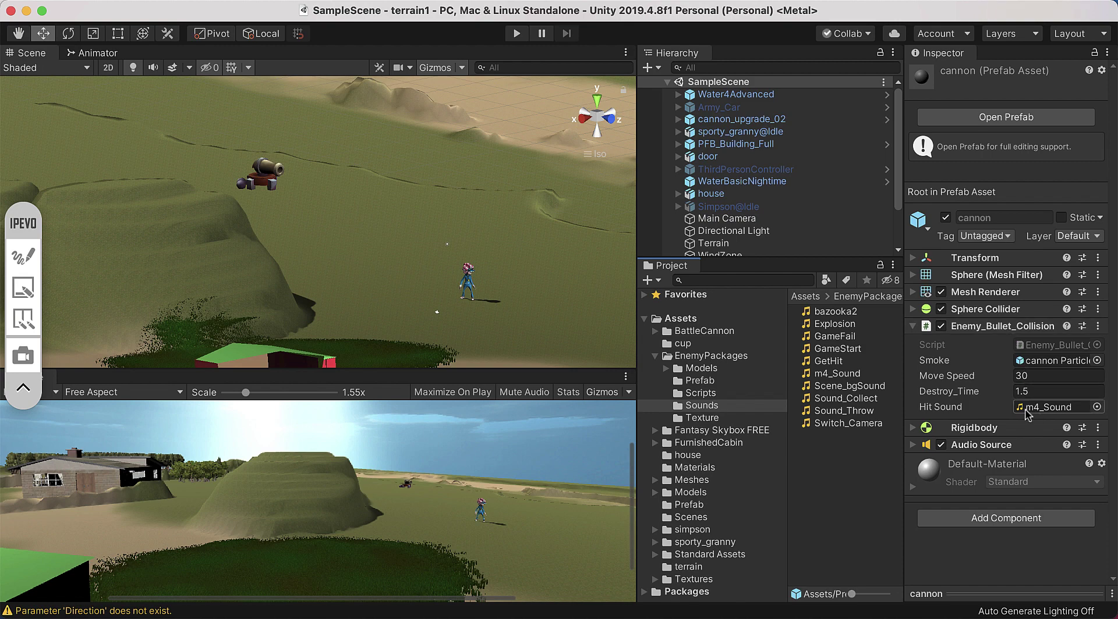
pyautogui.click(524, 33)
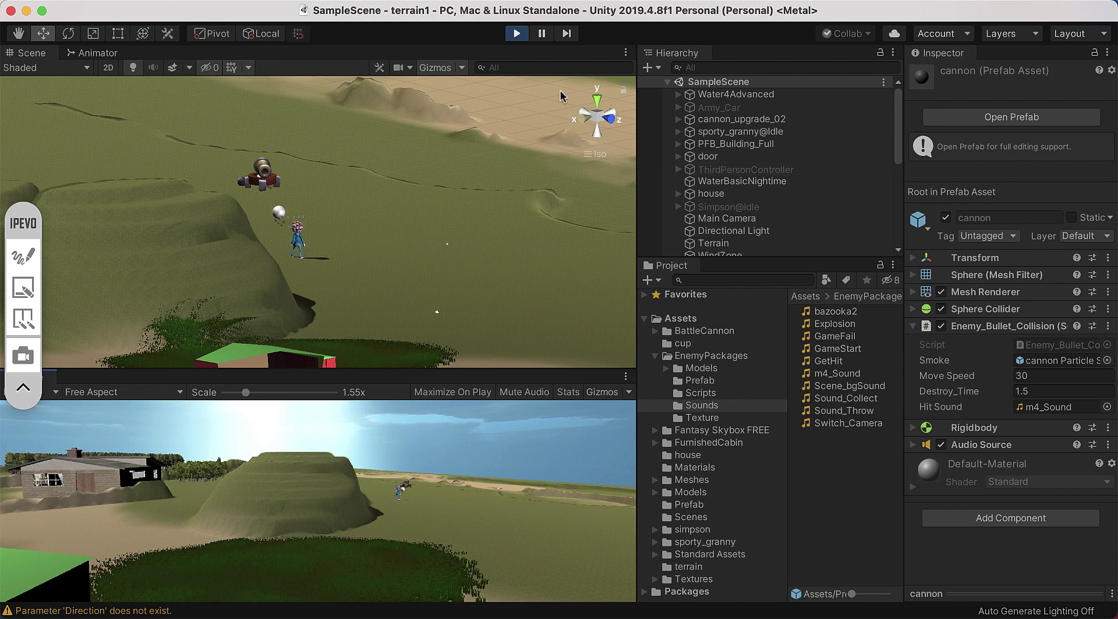
# Step: Stop Play mode and select cannon_upgrade_02 to show its Auto_Fire settings
pyautogui.click(518, 35)
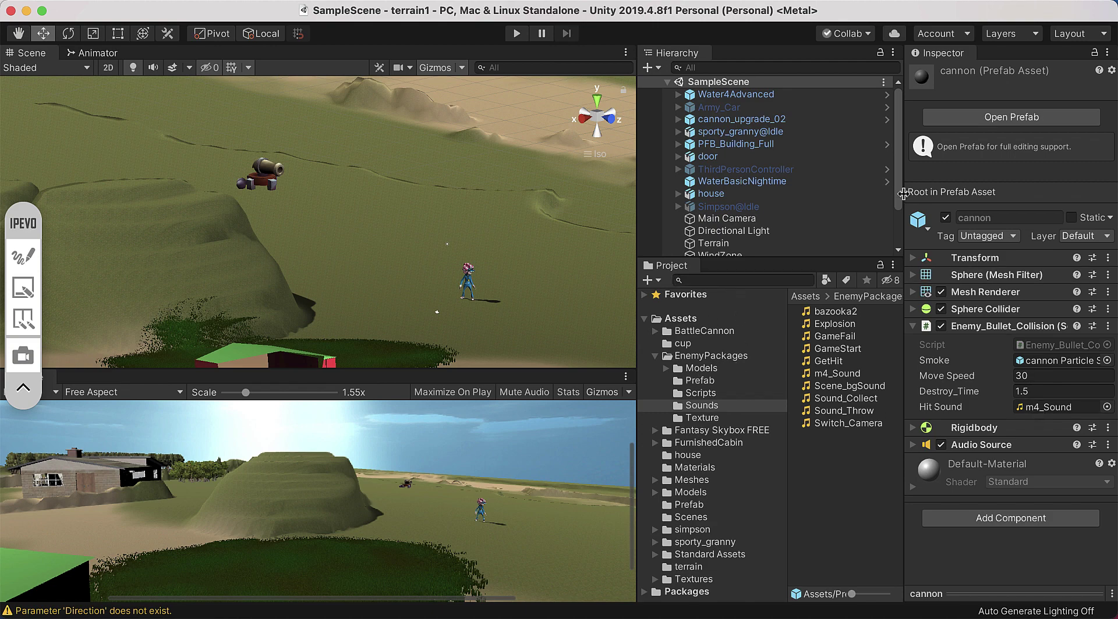
pyautogui.click(769, 120)
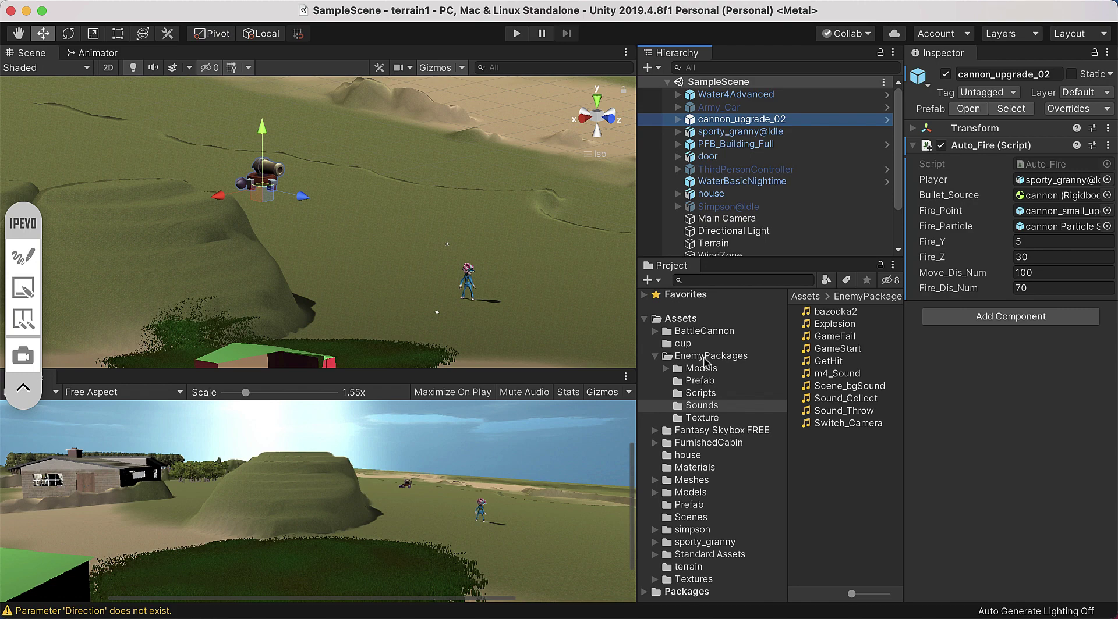
# Step: Set Auto_Fire's Fire_Particle to Enemy_Car_Fire_Particle and Bullet_Source to EnemyCar_Bullet, then test in Play mode
pyautogui.click(706, 383)
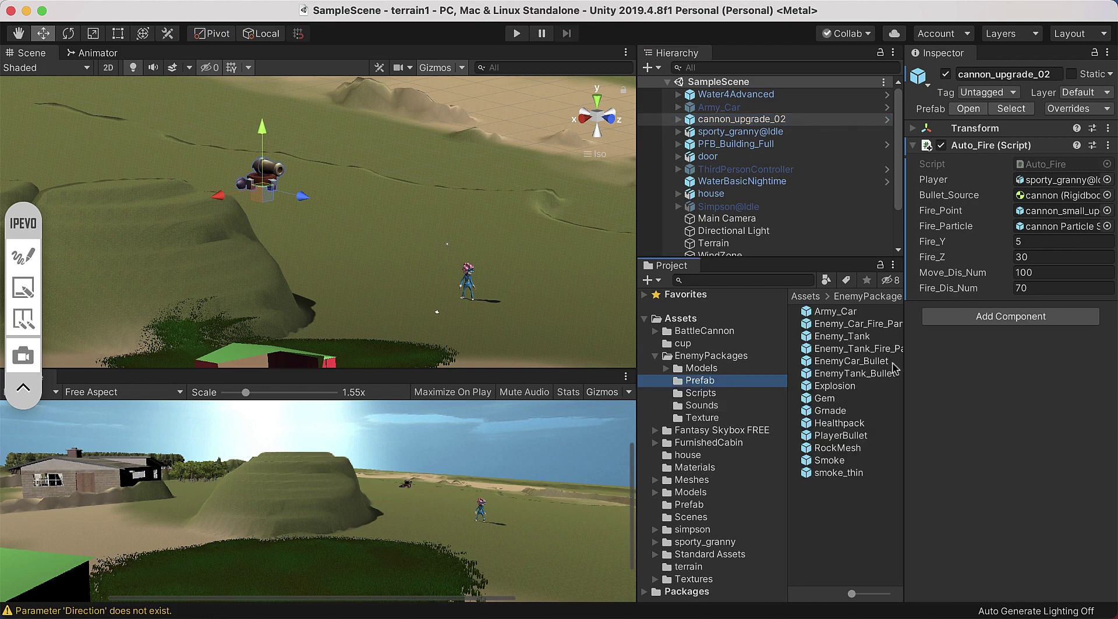
pyautogui.moveTo(639, 316); pyautogui.dragTo(563, 314)
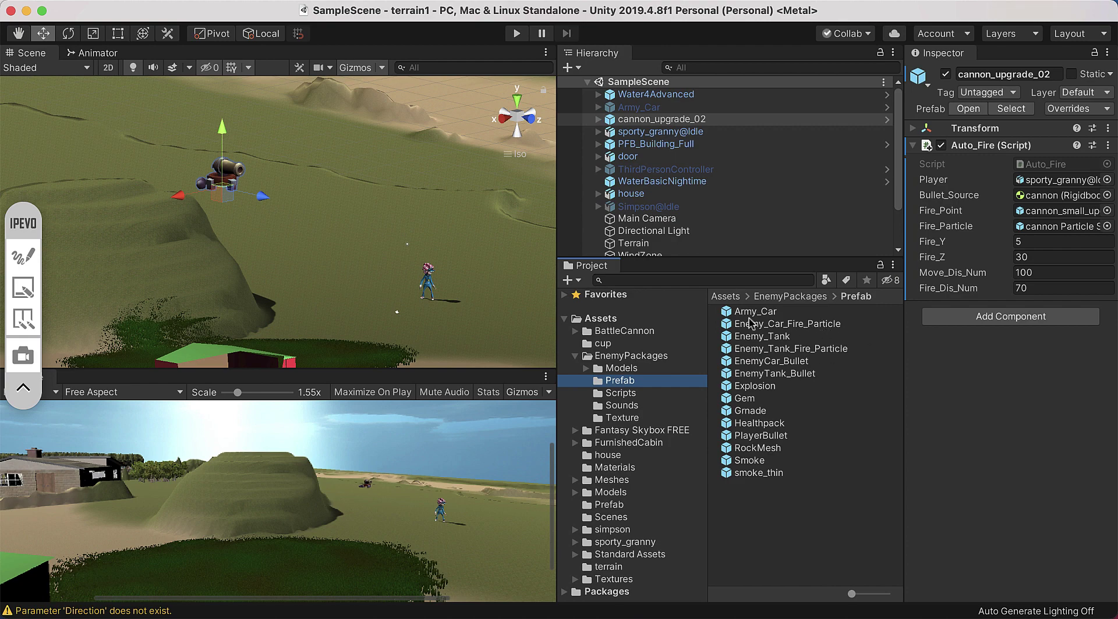
pyautogui.moveTo(730, 329); pyautogui.dragTo(982, 231)
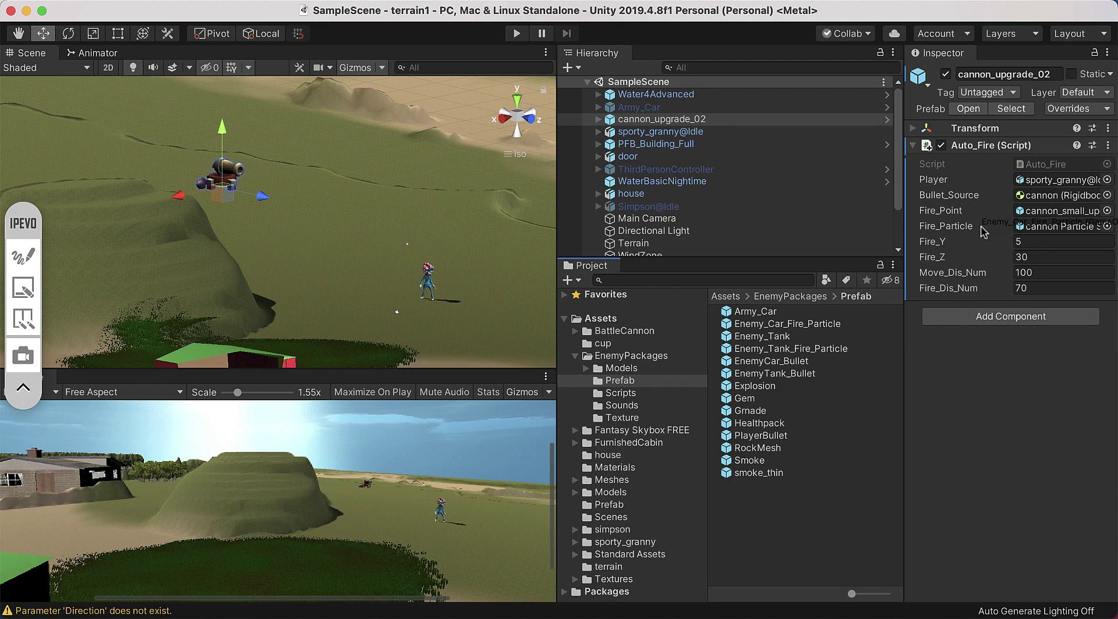
pyautogui.moveTo(983, 232); pyautogui.dragTo(1034, 233)
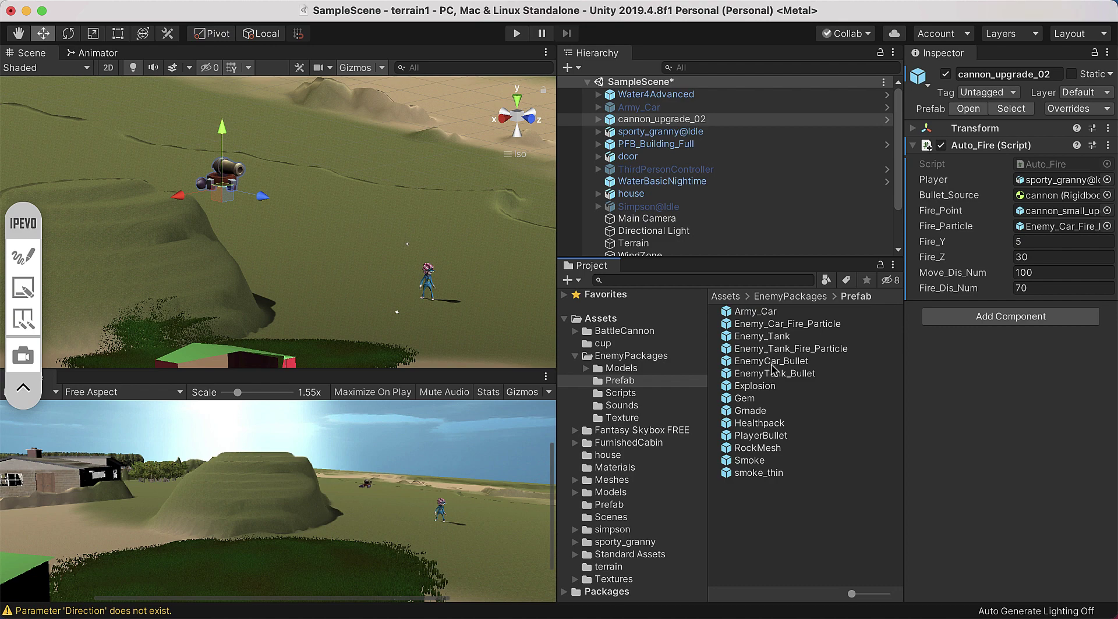
pyautogui.moveTo(728, 365); pyautogui.dragTo(1058, 198)
pyautogui.click(516, 35)
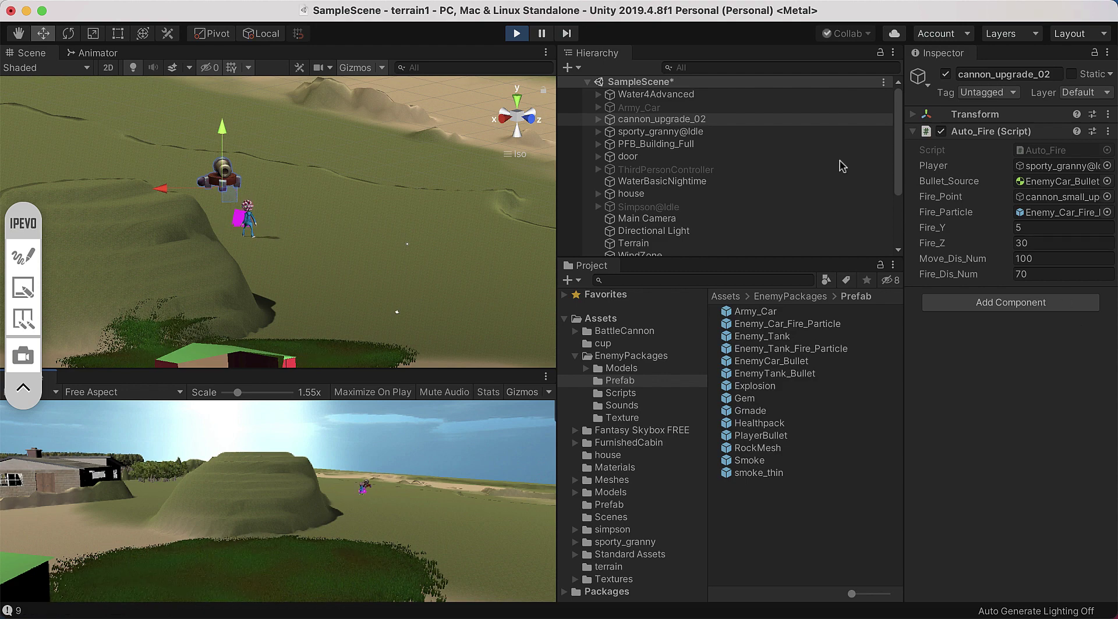
# Step: Exit Play mode and bring up the IPEVO annotation tool's menu
pyautogui.click(515, 34)
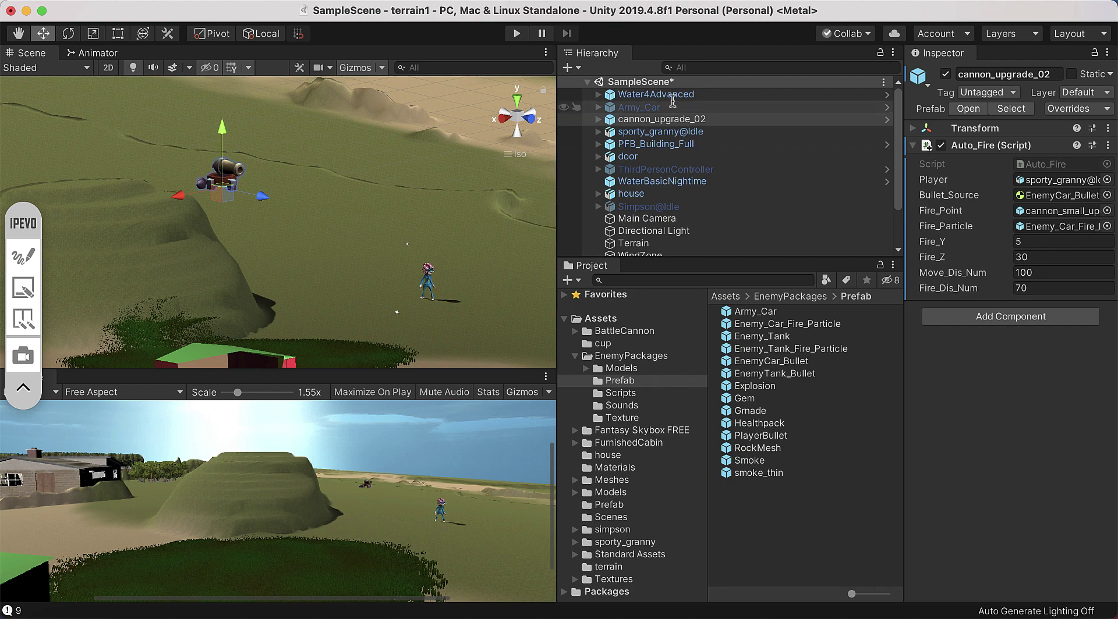
pyautogui.click(632, 1)
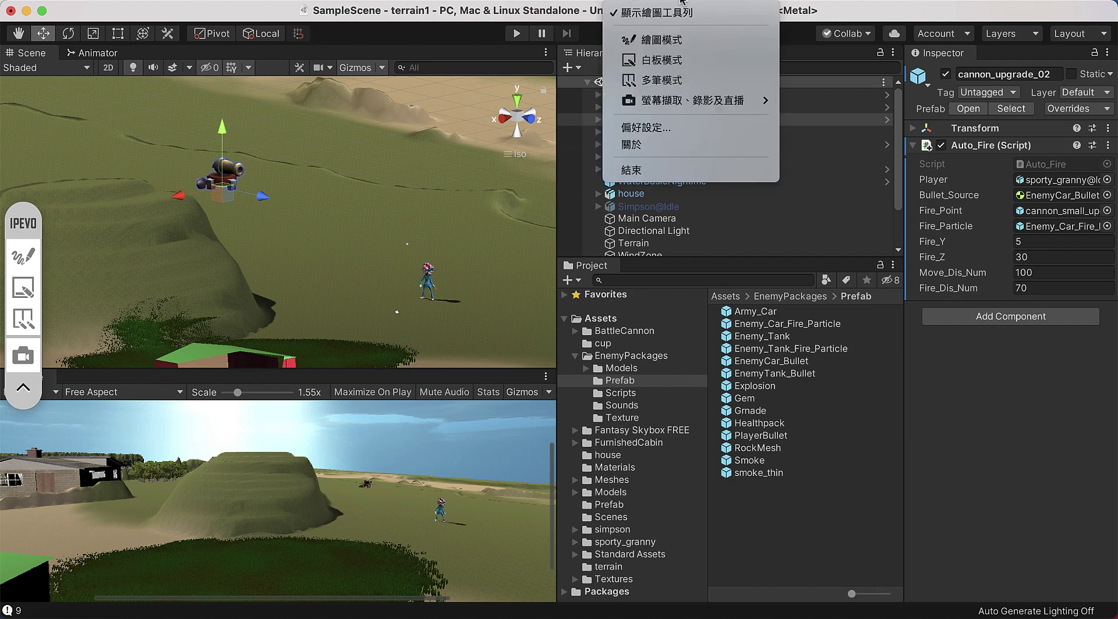
pyautogui.moveTo(690, 2)
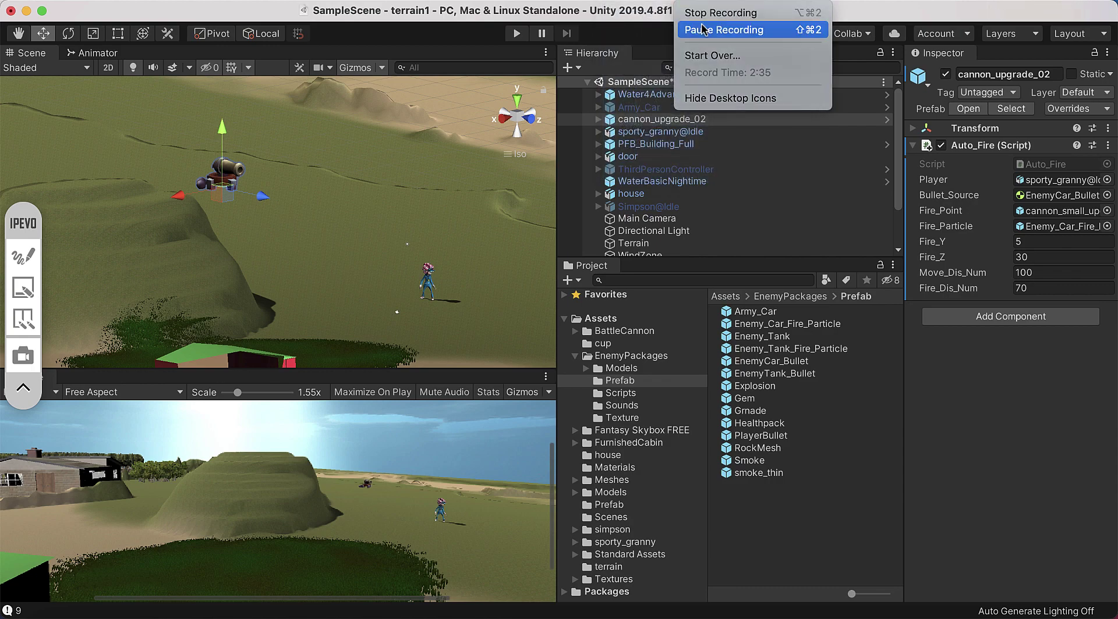